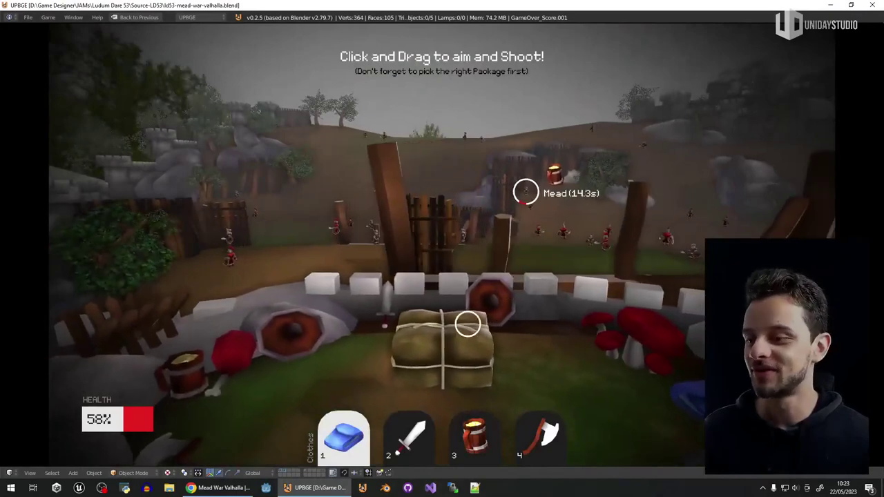
Throw mead over the battlefield, then cycle hotbar items and throw the sword at the enemies
key("3")
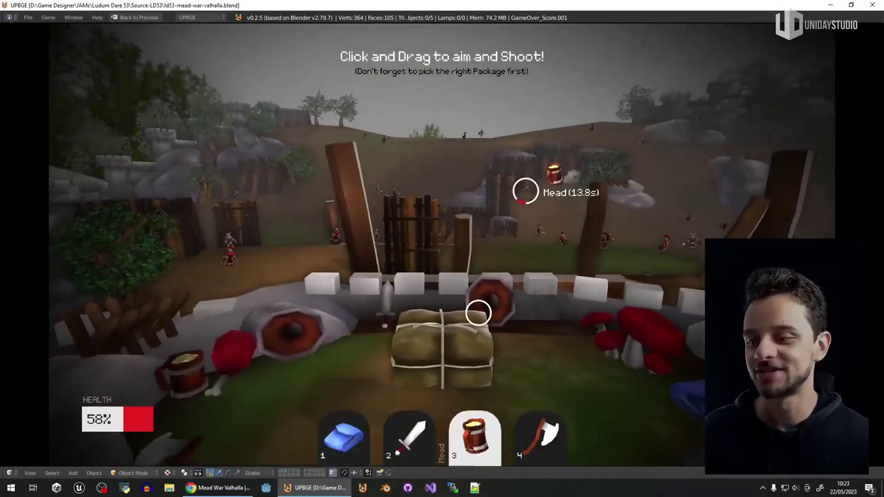
left_click_drag(442, 335, 451, 337)
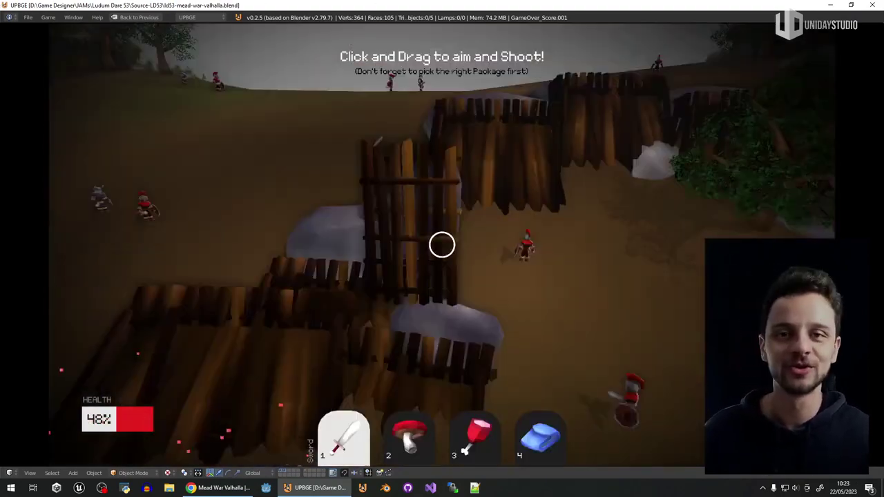
key("2")
key("3")
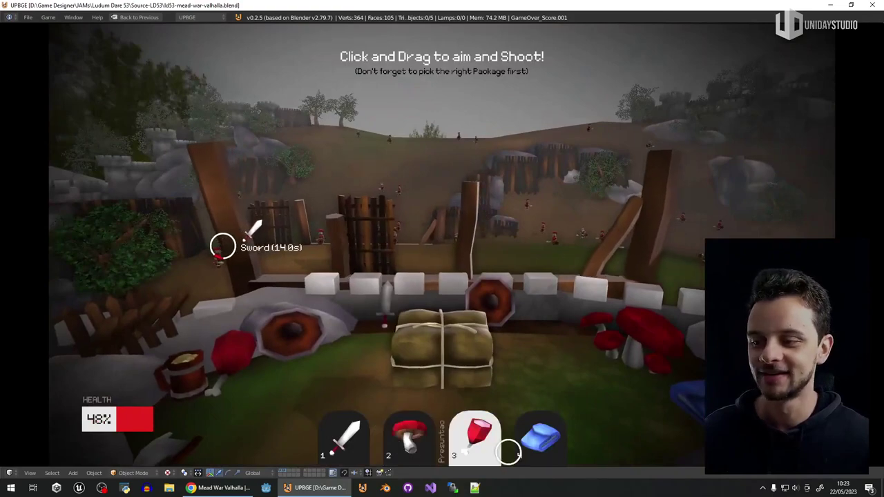
key("1")
left_click_drag(488, 322, 470, 367)
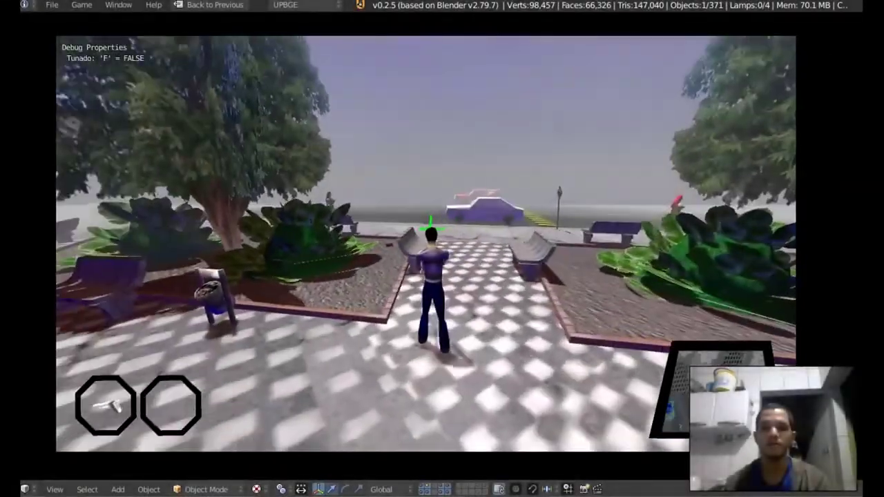
Walk the character past the benches to the road and climb into the white car
key("w")
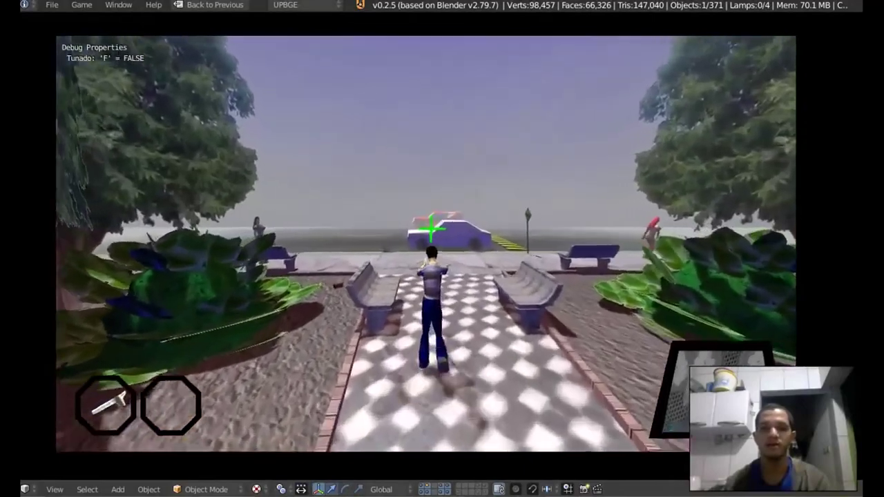
key("w")
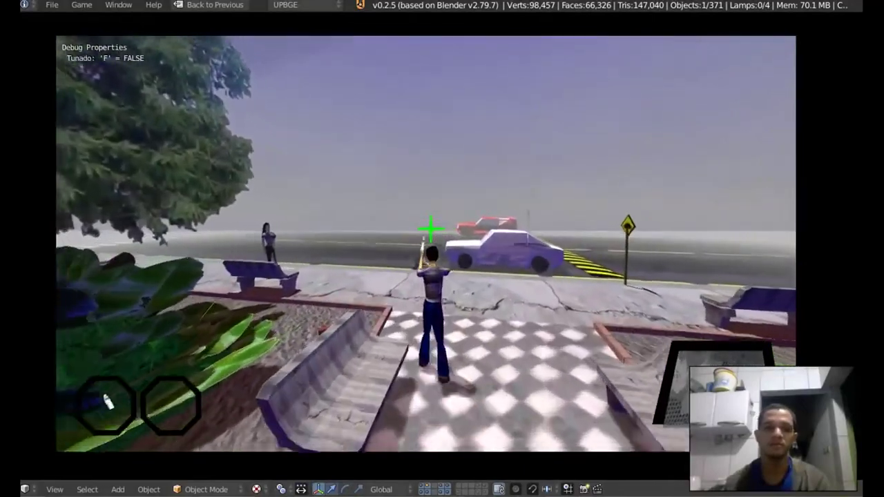
key("w")
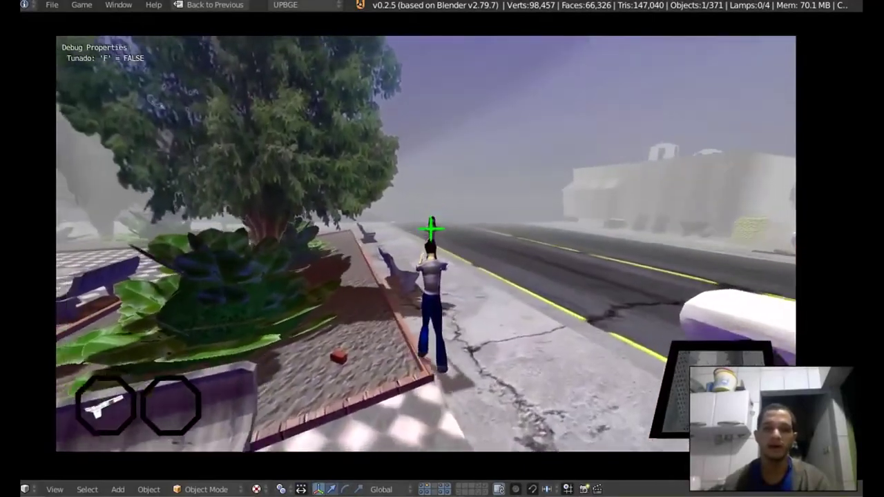
key("w")
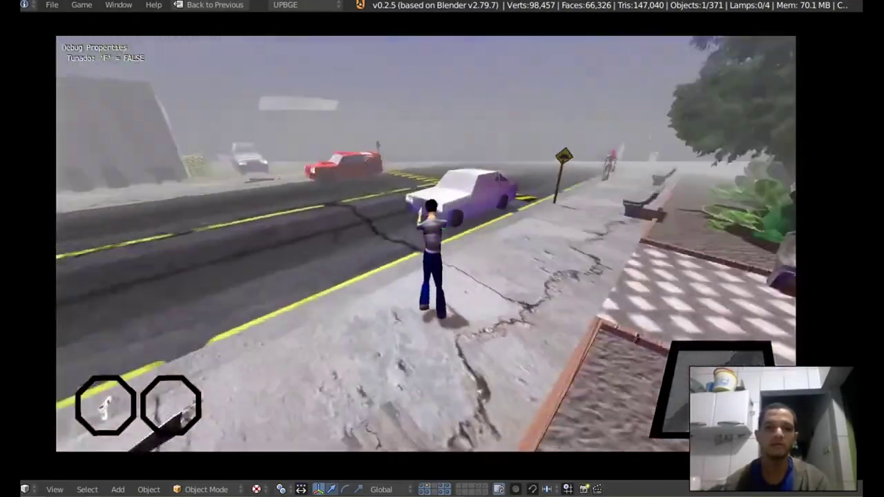
key("a")
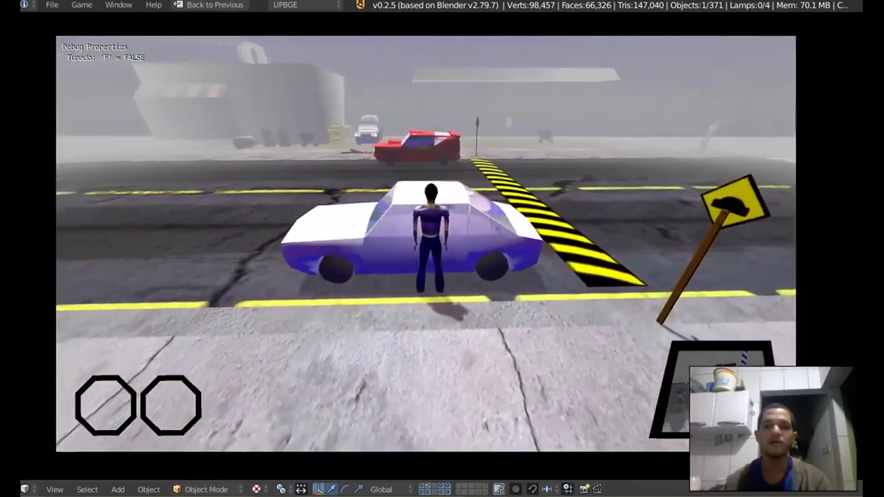
key("e")
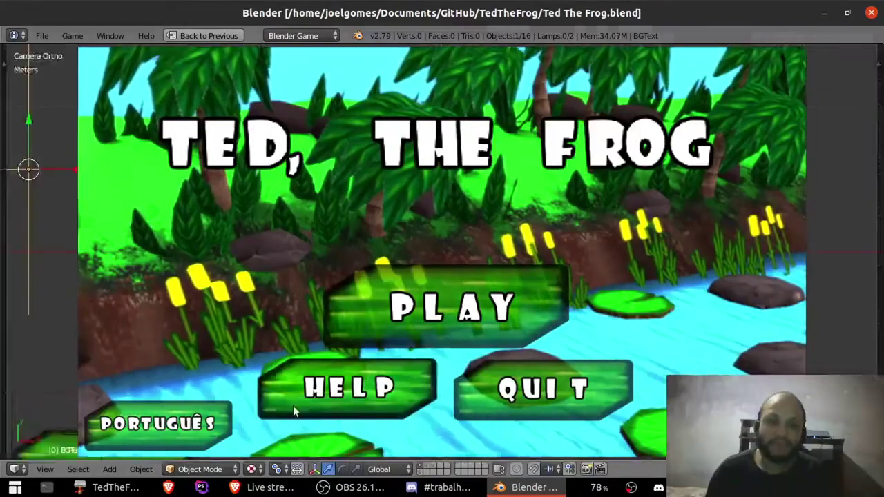
Start Ted, The Frog and hop across stones and lily pads to 81 points
left_click(434, 325)
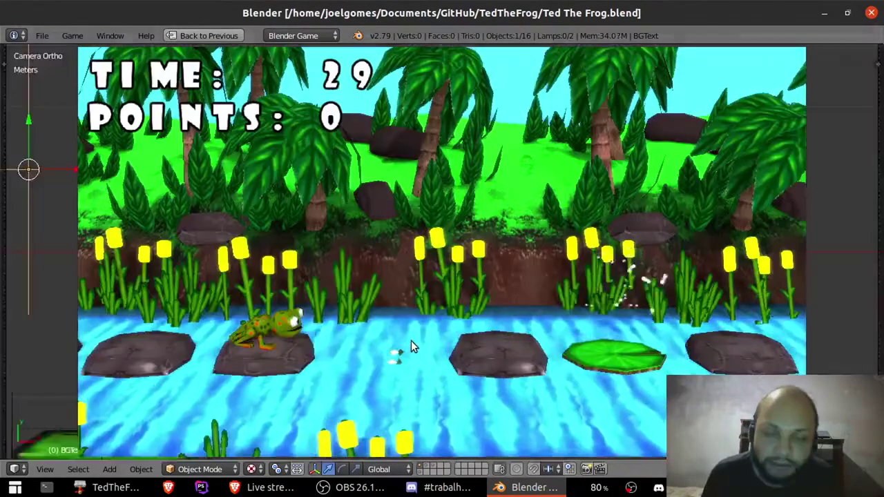
key("space")
key("space")
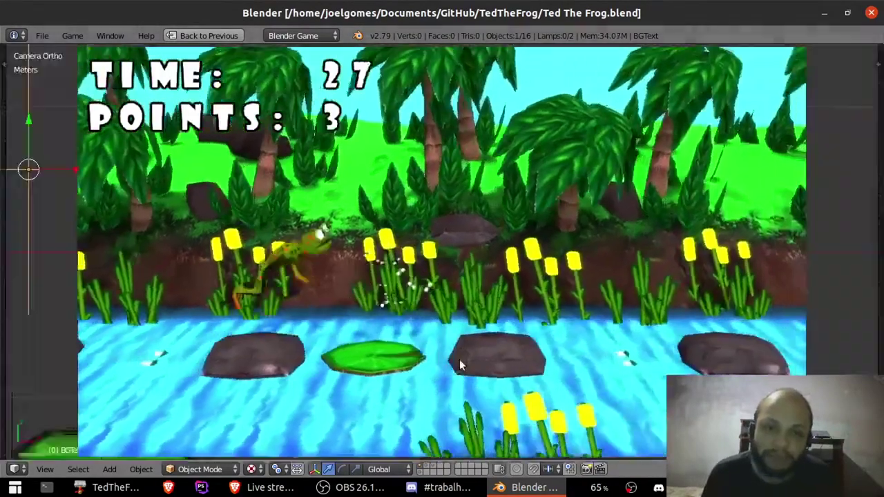
key("space")
key("space")
key("space")
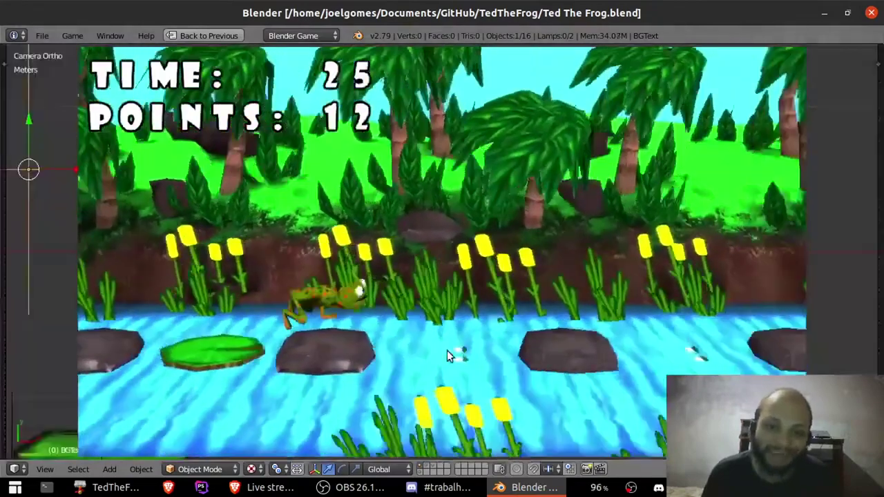
key("space")
key("space")
key("space")
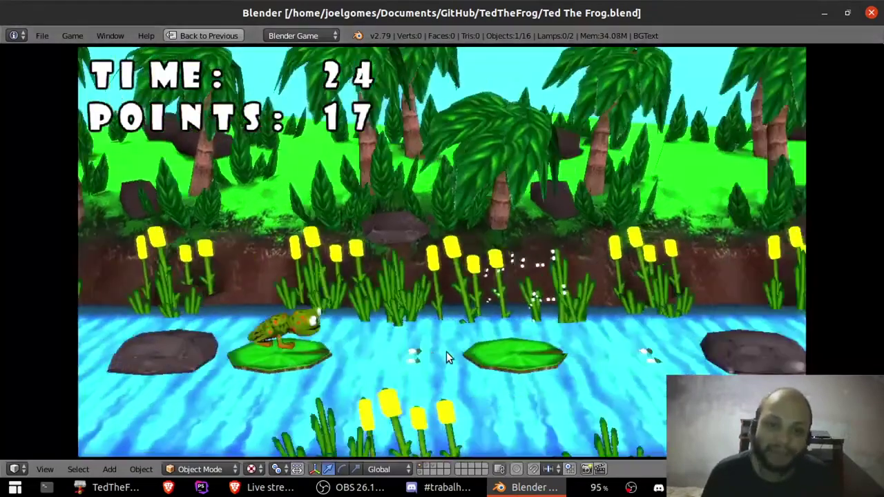
key("space")
key("space")
key("space")
key("space")
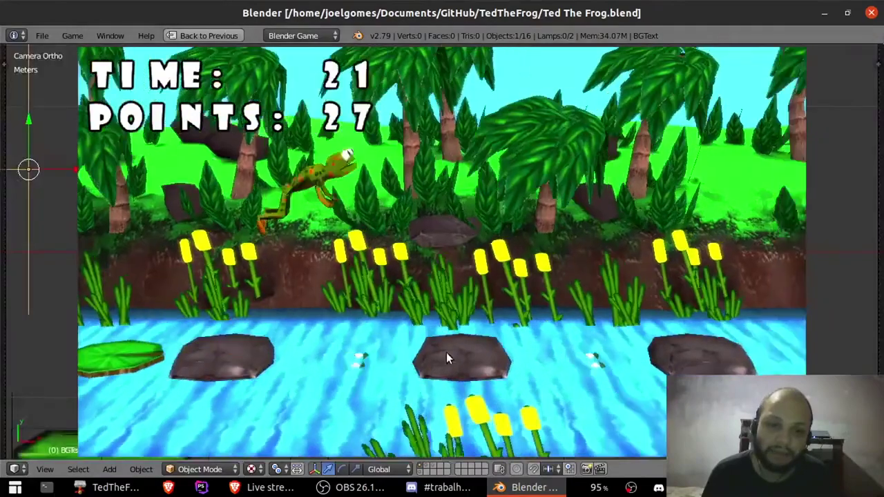
key("space")
key("space")
key("space")
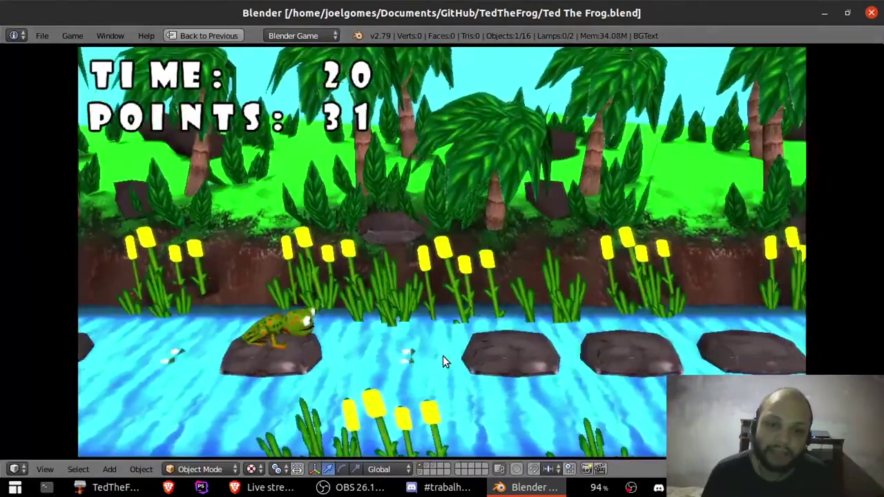
key("space")
key("space")
key("space")
key("space")
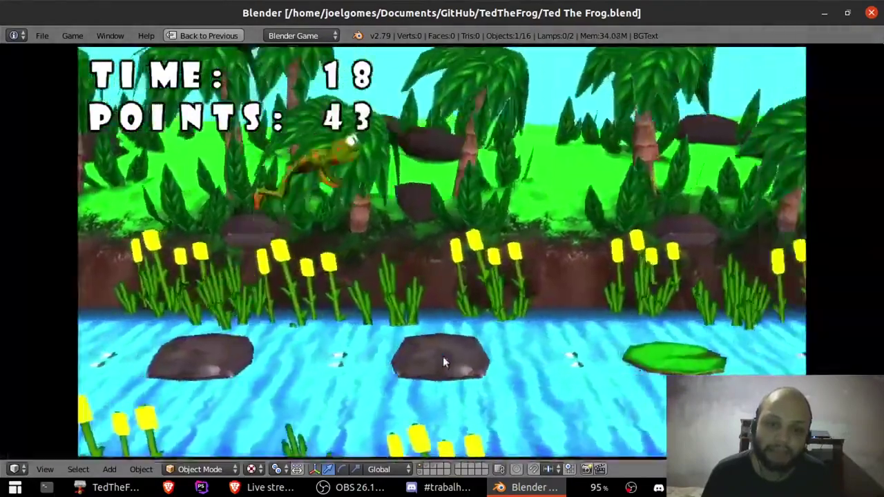
key("space")
key("space")
key("space")
key("space")
key("space")
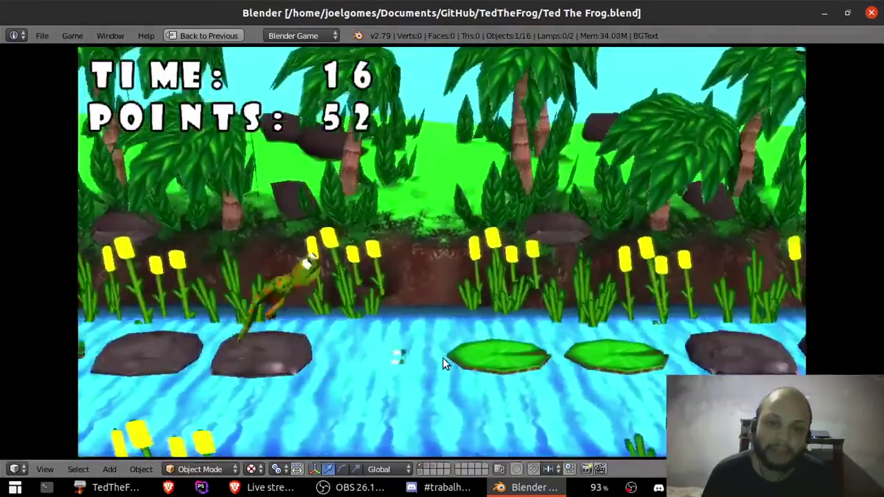
key("space")
key("space")
key("space")
key("space")
key("space")
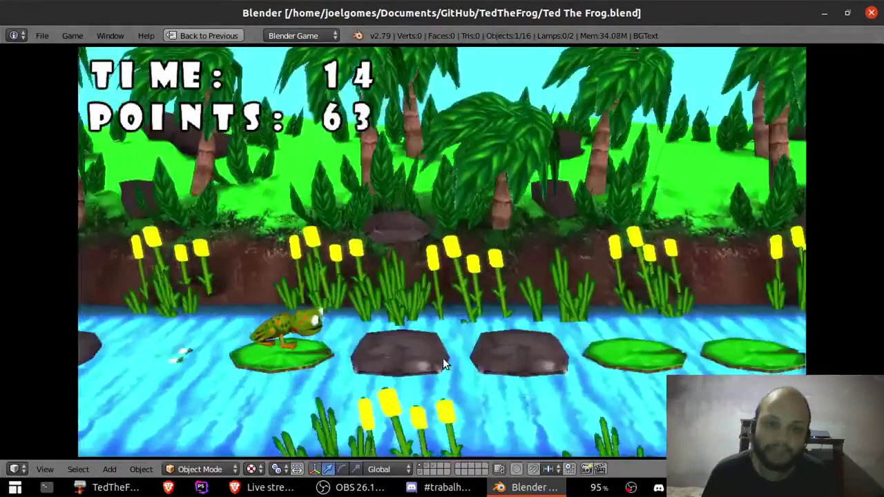
key("space")
key("space")
key("space")
key("space")
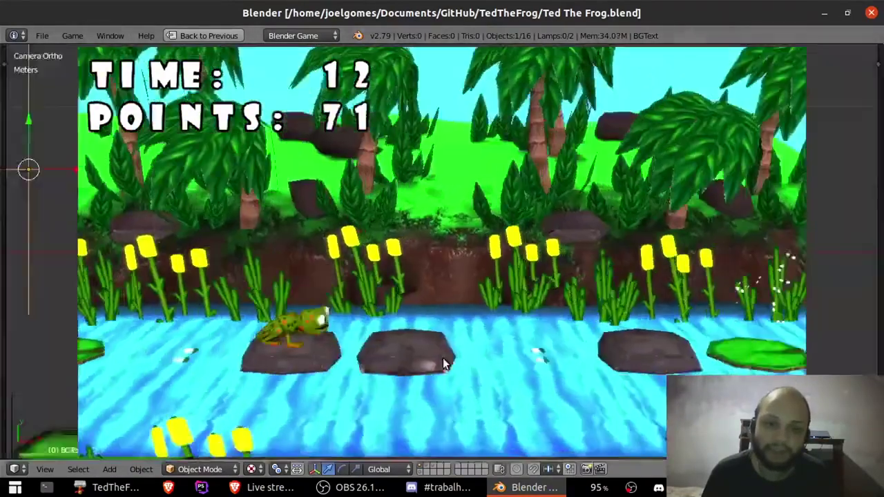
key("space")
key("space")
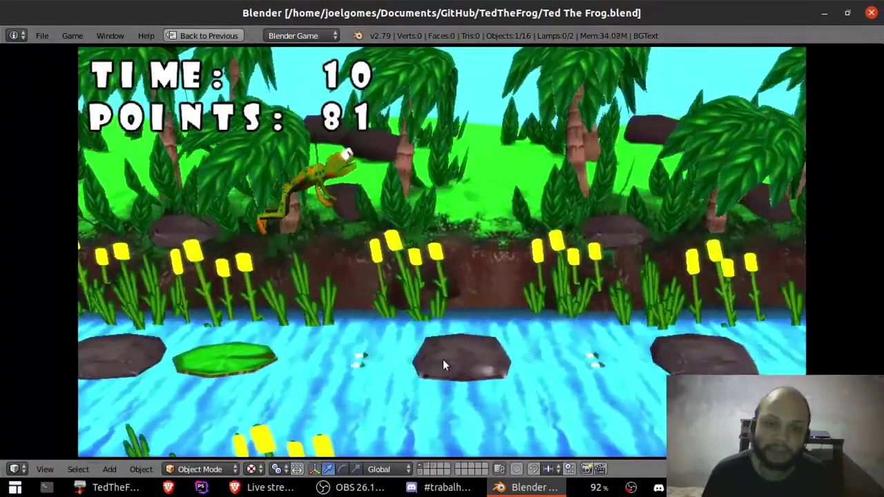
key("space")
key("space")
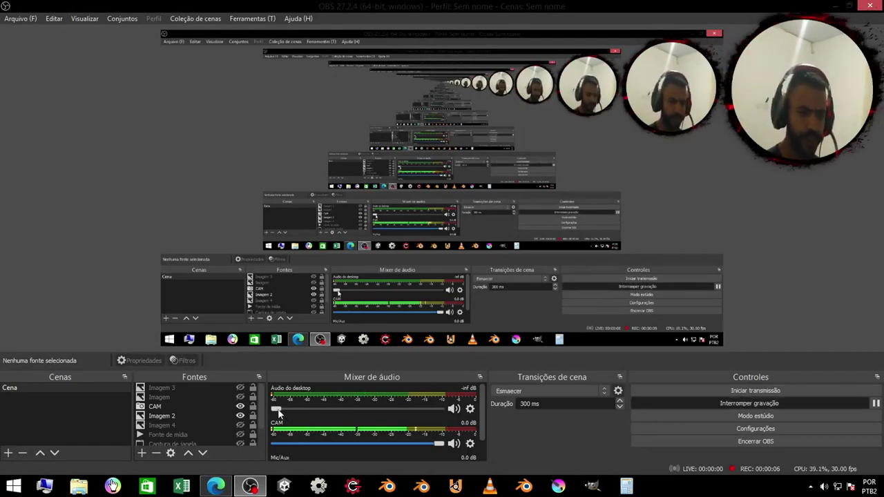
Raise the 'Áudio do desktop' volume in OBS and launch Range Engine from the taskbar
left_click_drag(280, 409, 285, 409)
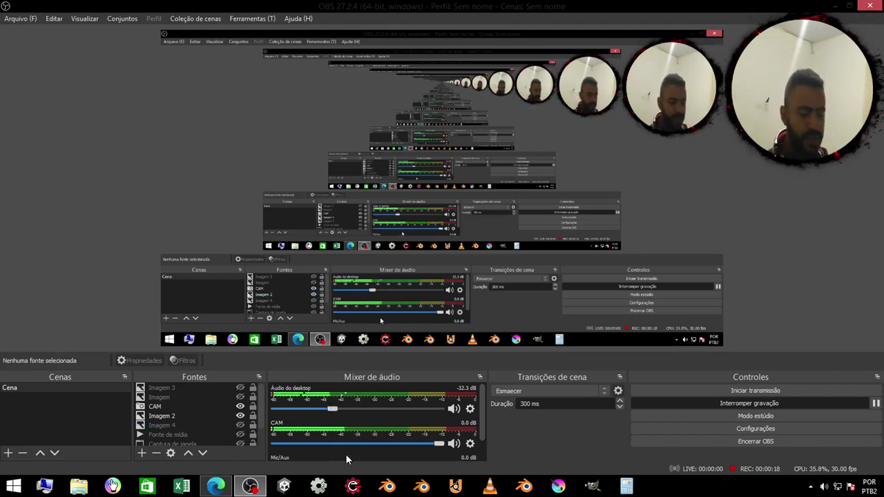
left_click(353, 486)
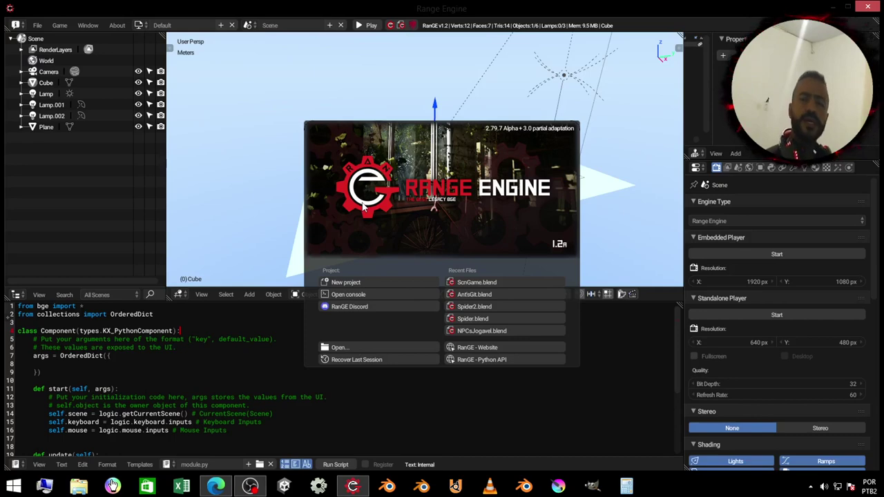
Dismiss the splash screen and delete the default cube
left_click(262, 164)
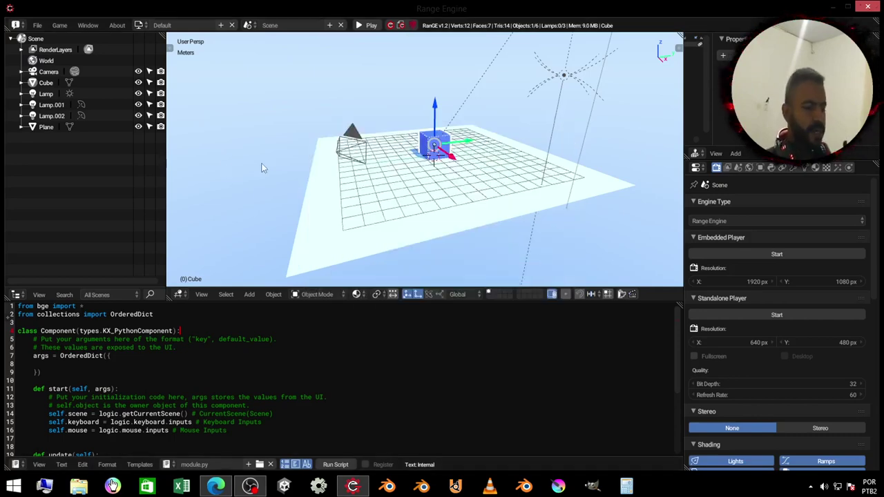
middle_click_drag(366, 157, 358, 178)
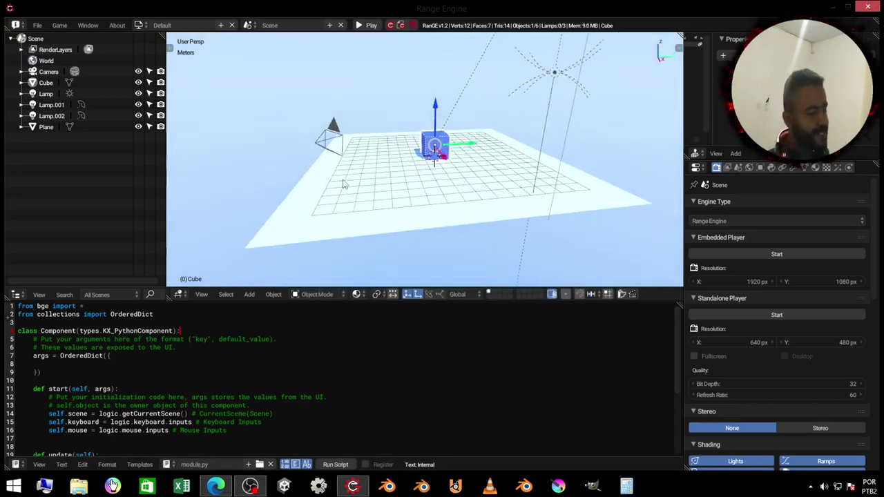
key("x")
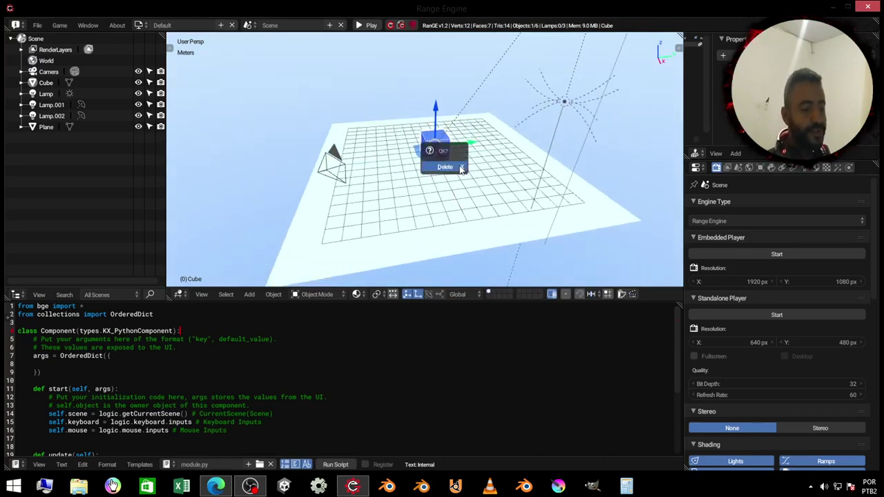
left_click(448, 164)
middle_click_drag(448, 164, 387, 163)
Select and delete the camera, leaving the plane and three lamps
right_click(344, 162)
key("x")
left_click(338, 159)
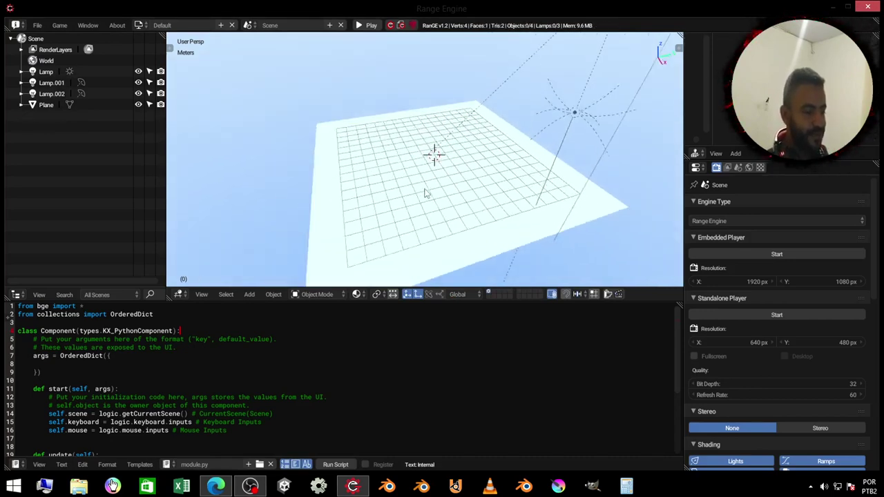
mouse_move(427, 193)
middle_mouse_down()
mouse_move(501, 177)
mouse_move(419, 173)
middle_mouse_up()
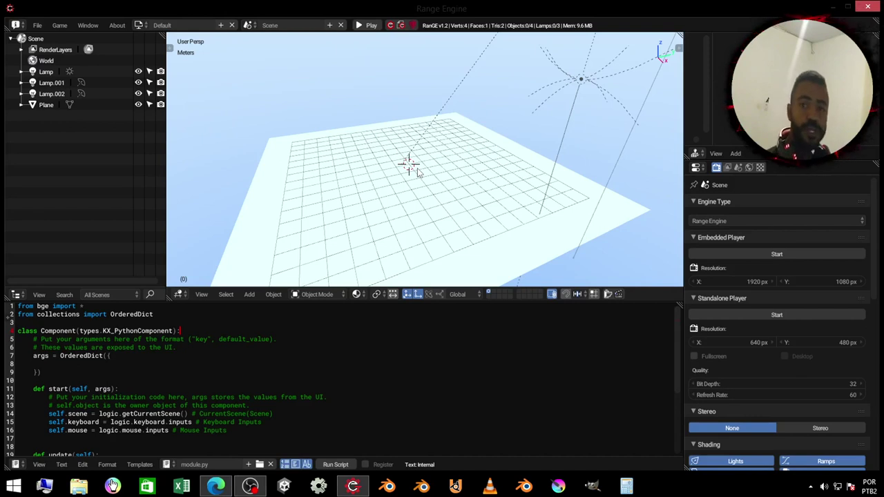
Add a Spot lamp and raise it above the middle of the ground plane
key("shift+a")
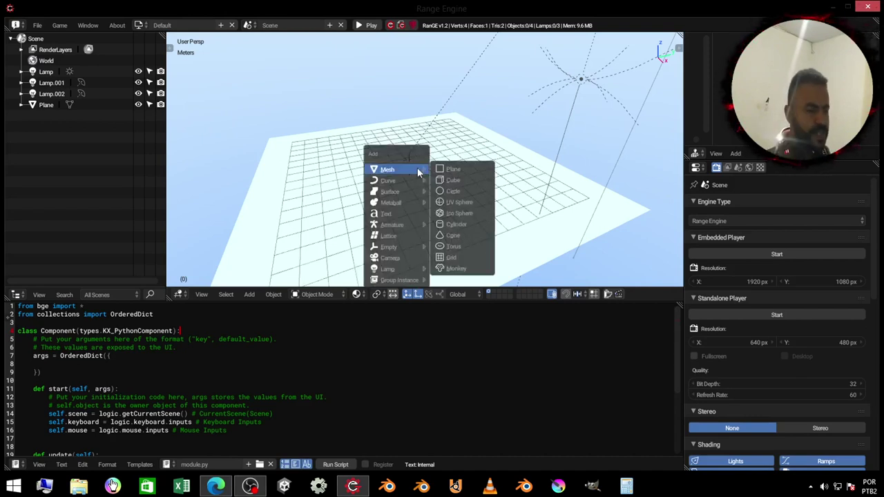
mouse_move(397, 272)
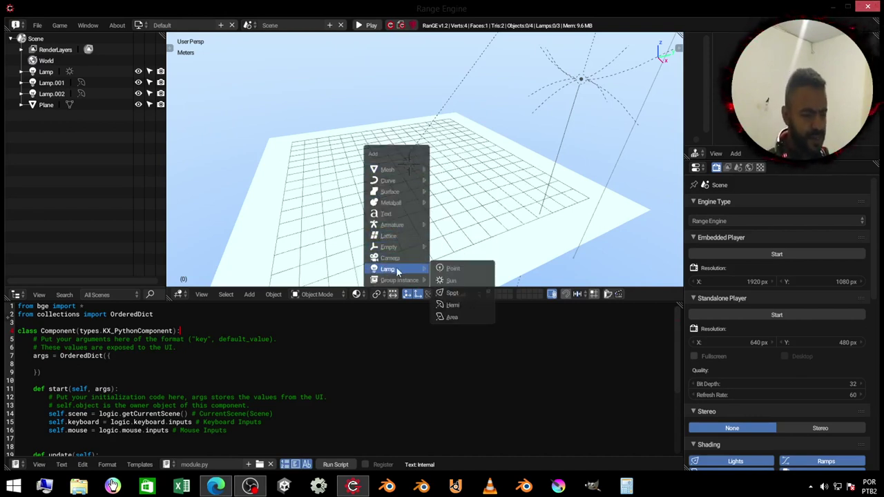
left_click(461, 294)
left_click_drag(408, 131, 413, 97)
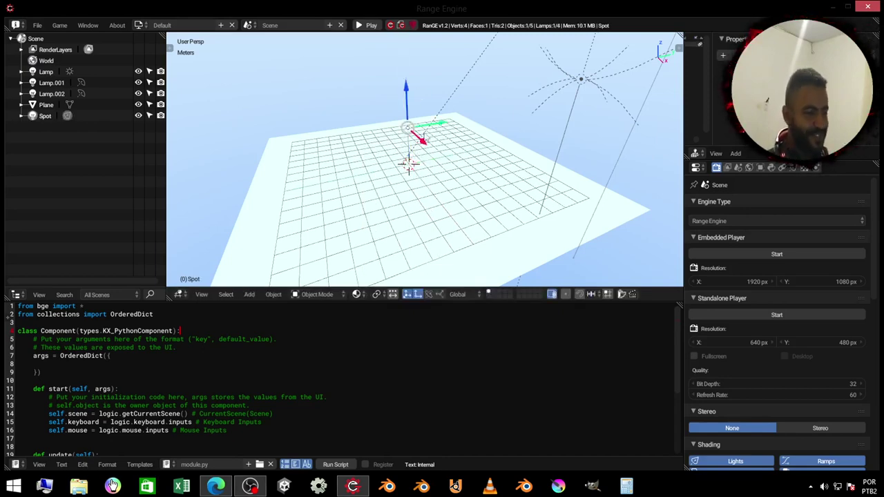
mouse_move(412, 97)
middle_mouse_down()
mouse_move(444, 141)
mouse_move(396, 67)
middle_mouse_up()
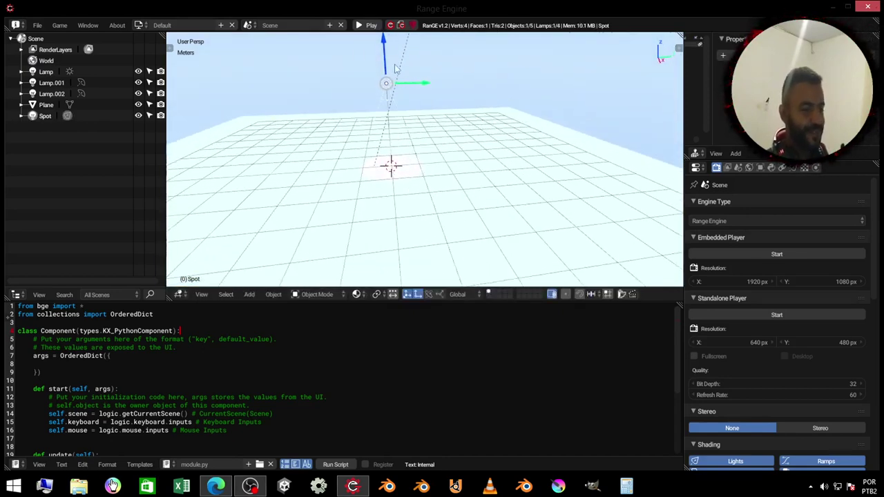
key("shift+a")
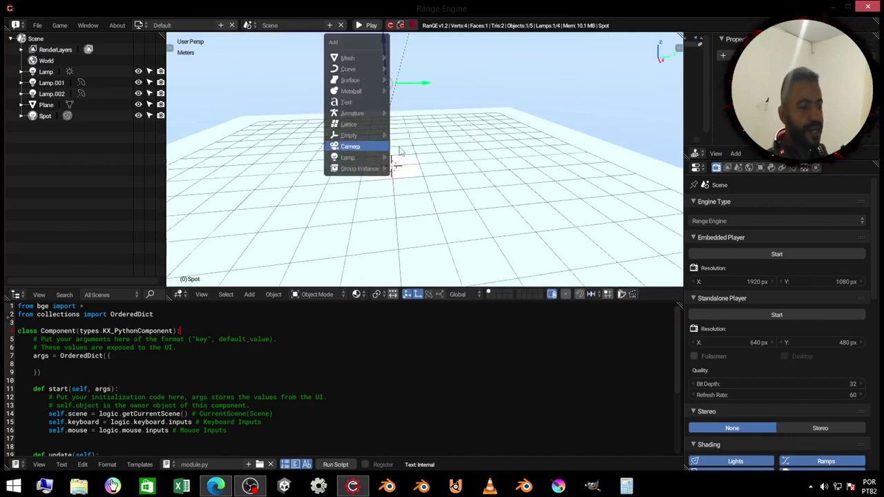
key("Escape")
middle_click_drag(357, 86, 377, 112)
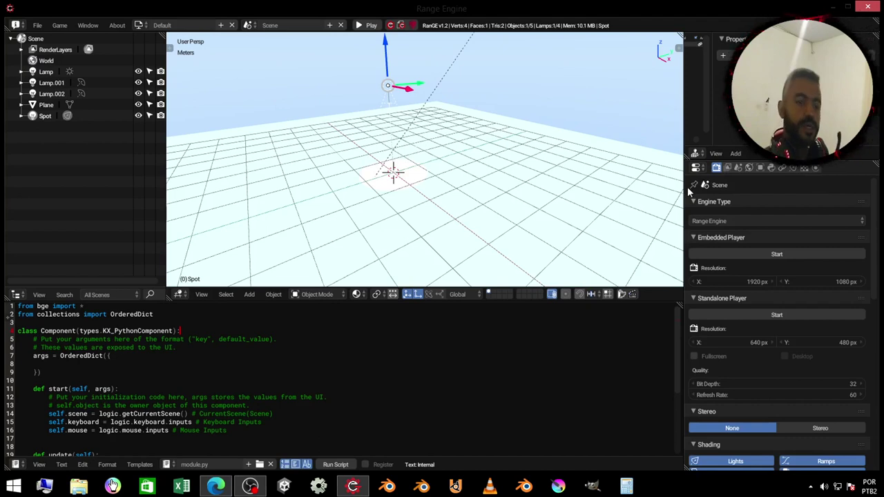
Tick Negative in the Spot lamp's Lamp data settings
left_click(792, 168)
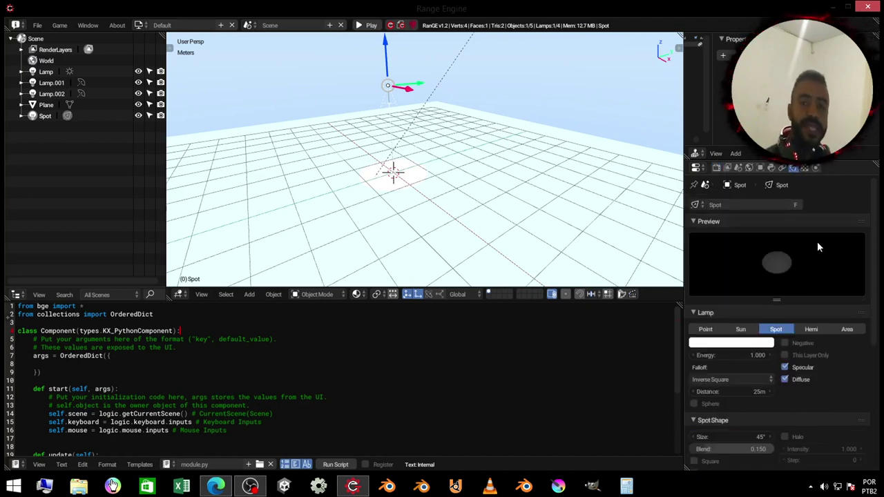
left_click(785, 343)
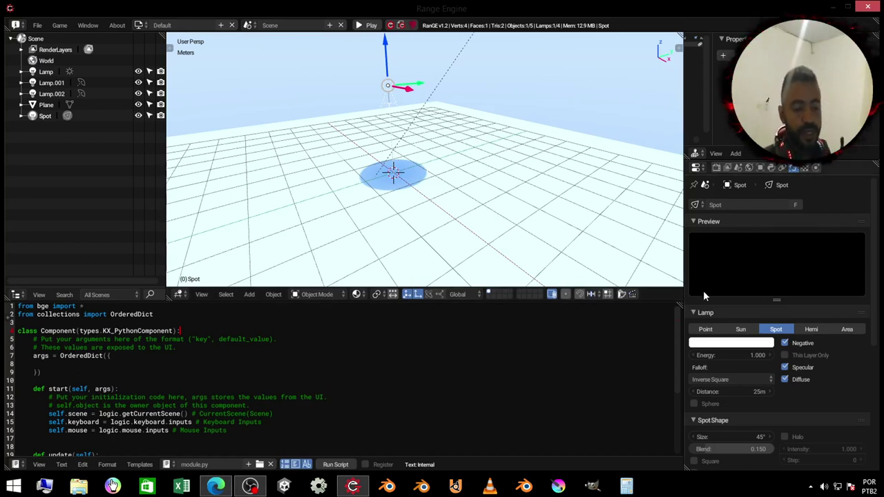
Set the plane's Ground material diffuse colour to blue (RGB 0.031, 0.072, 0.800)
left_click(476, 133)
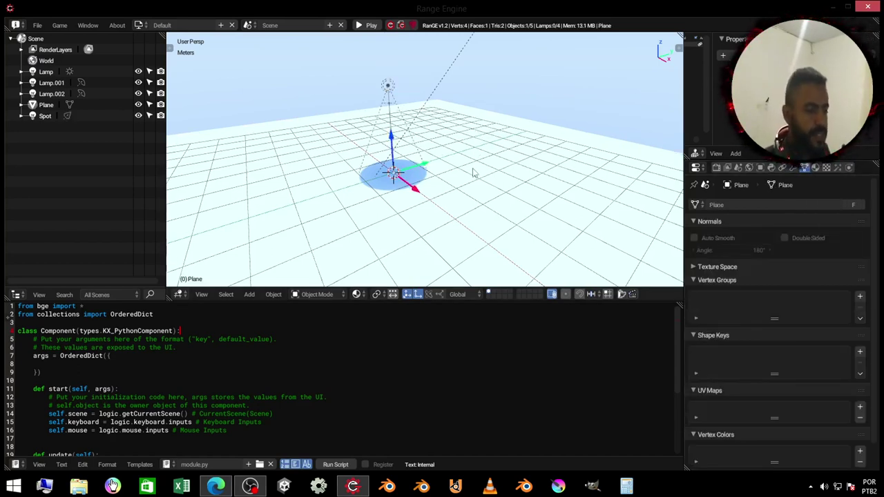
left_click(816, 168)
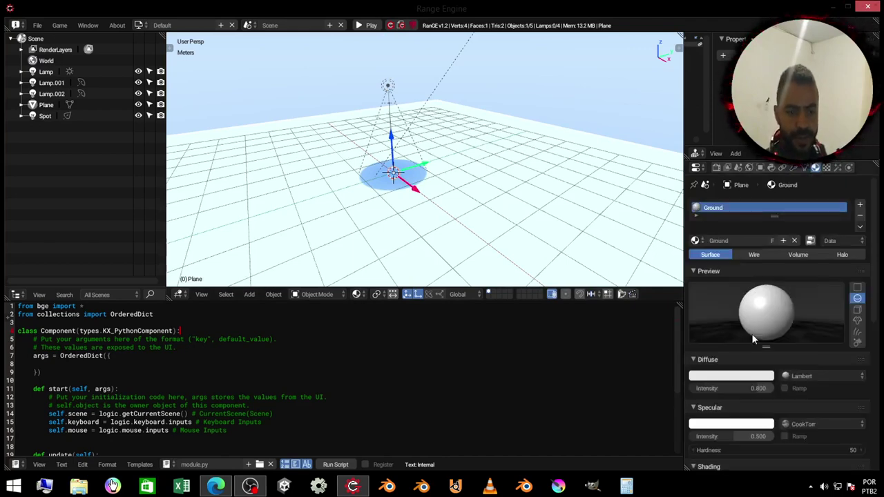
left_click(739, 377)
left_click(739, 247)
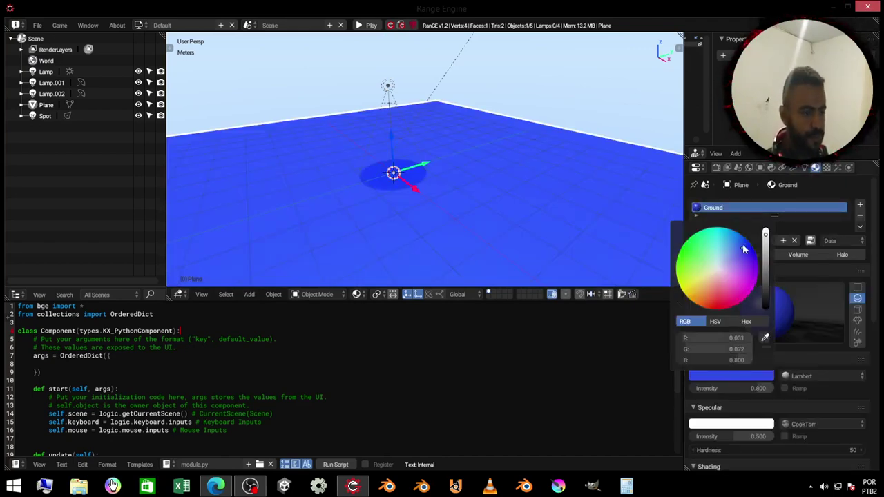
scroll(434, 168, "up", 3)
mouse_move(539, 174)
middle_mouse_down()
mouse_move(532, 139)
mouse_move(396, 126)
mouse_move(379, 140)
mouse_move(390, 162)
middle_mouse_up()
Play the game briefly to preview the dark spot on the blue floor
key("p")
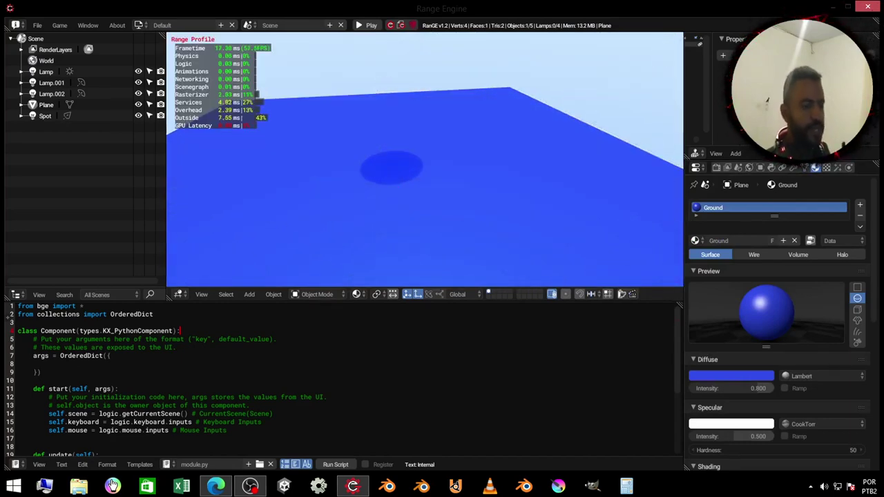
key("Escape")
middle_click_drag(444, 146, 410, 130)
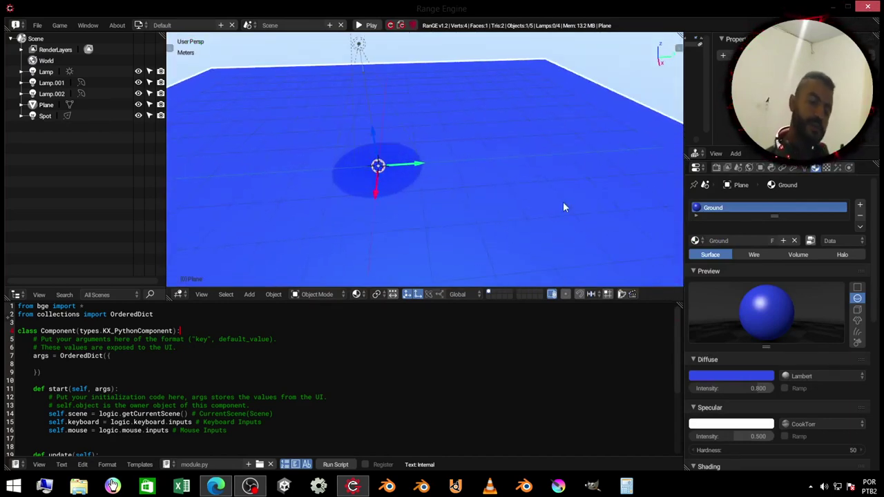
Turn off Specular on the Spot lamp and set its Energy to 5
left_click(370, 46)
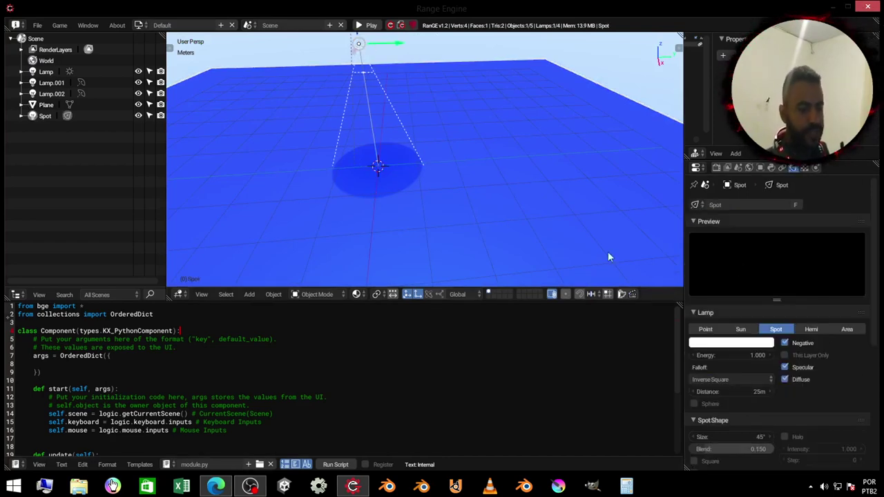
left_click(786, 379)
left_click(785, 379)
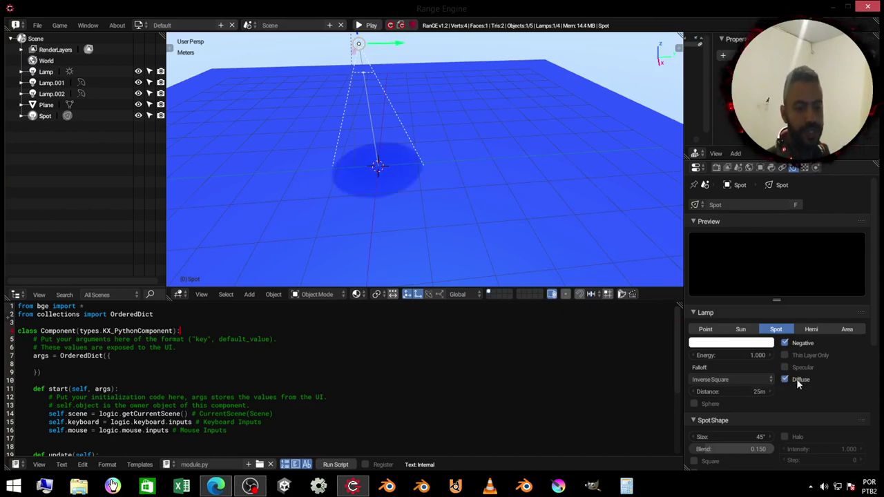
left_click(739, 356)
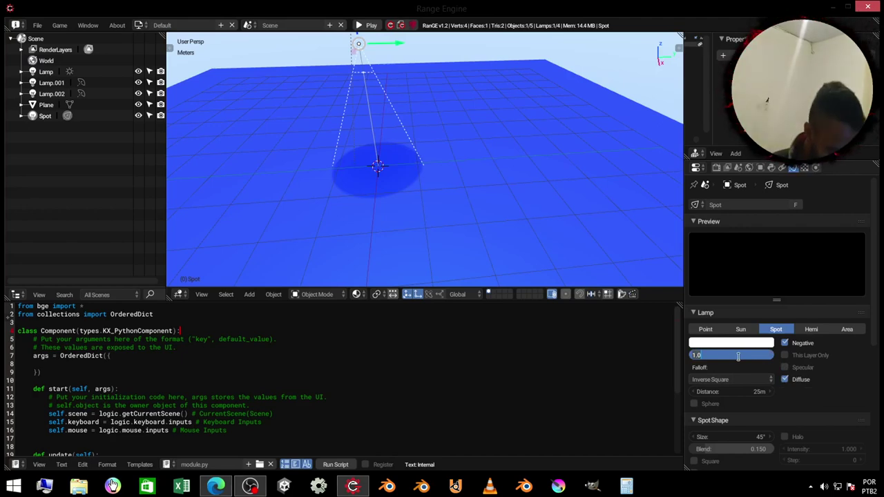
type("5")
key("Return")
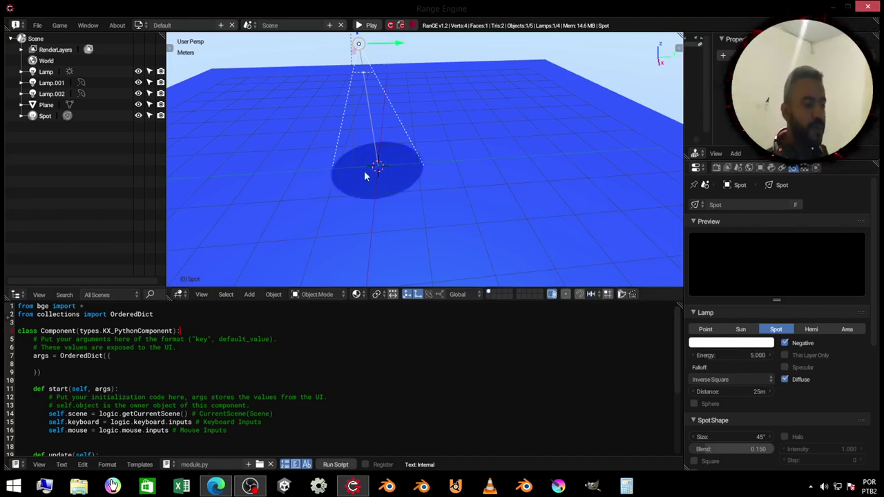
Try the spot lamp's falloff distance at 5 m, then 1 m
left_click(746, 392)
key("Return")
middle_click_drag(413, 130, 440, 144)
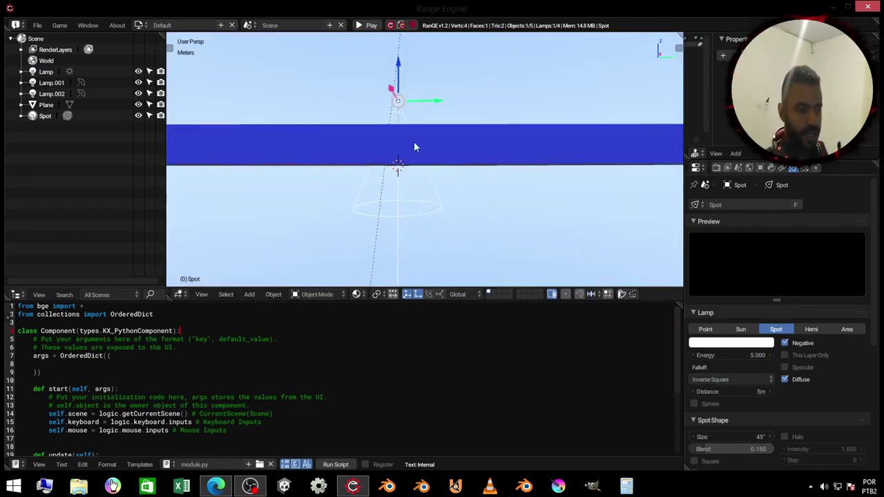
left_click(733, 391)
type("1")
key("Return")
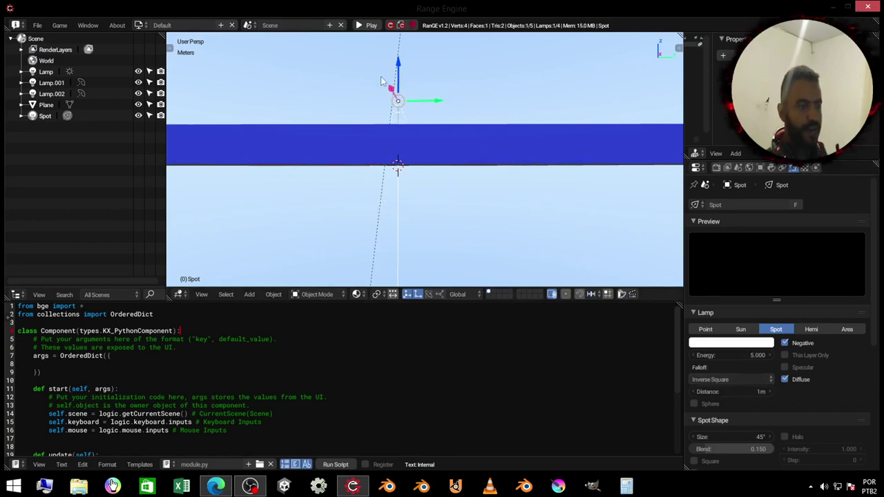
mouse_move(384, 81)
middle_mouse_down()
mouse_move(368, 83)
mouse_move(405, 167)
middle_mouse_up()
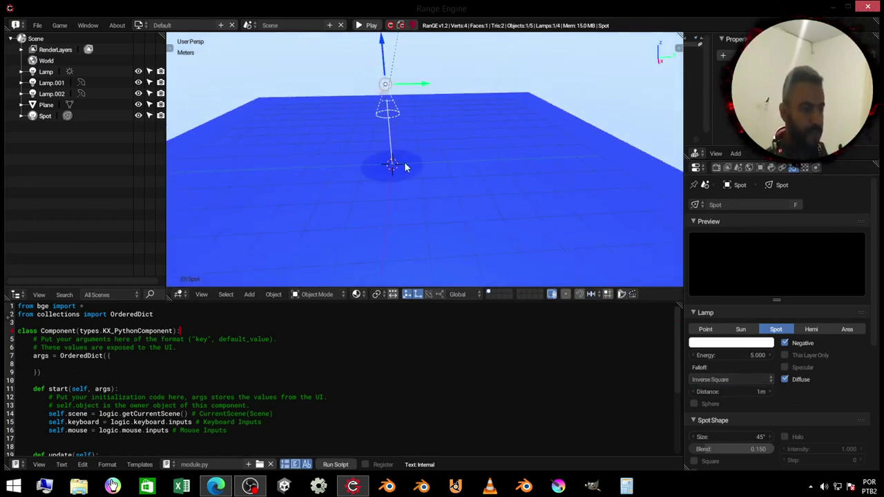
Settle the spot lamp's distance at 3 m
key("g")
key("Escape")
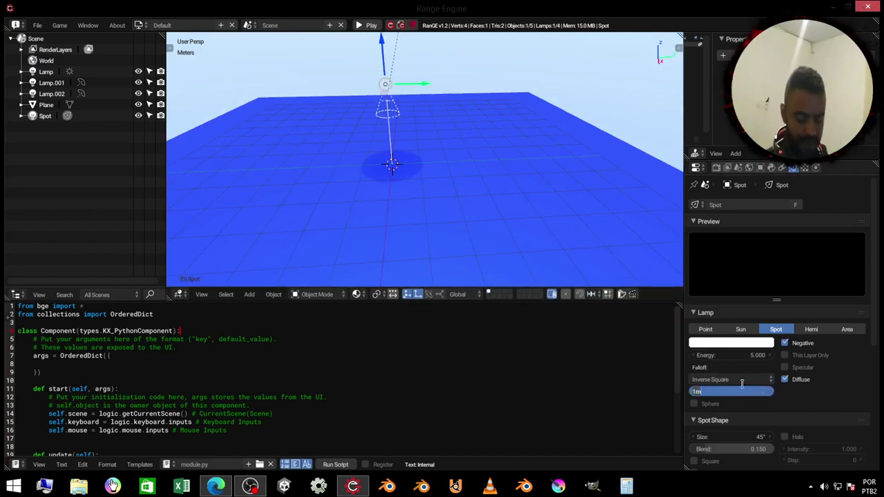
type("5")
key("Return")
middle_click_drag(475, 173, 468, 154)
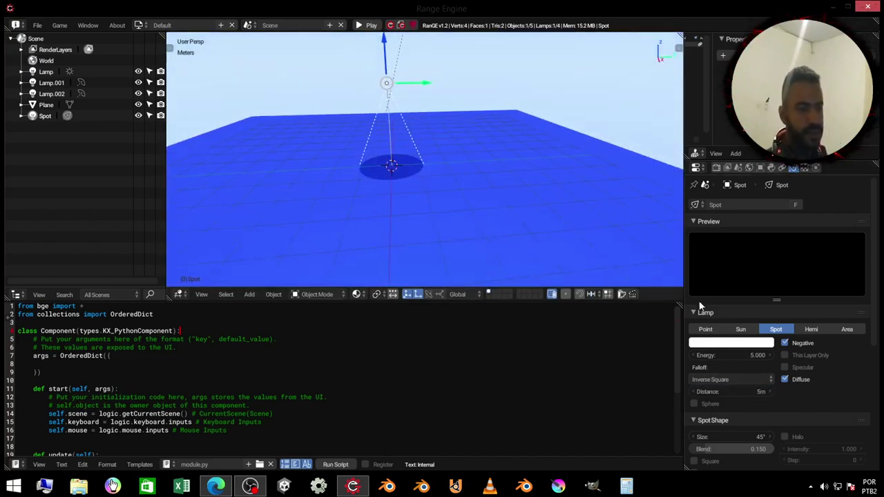
left_click(751, 391)
type("3")
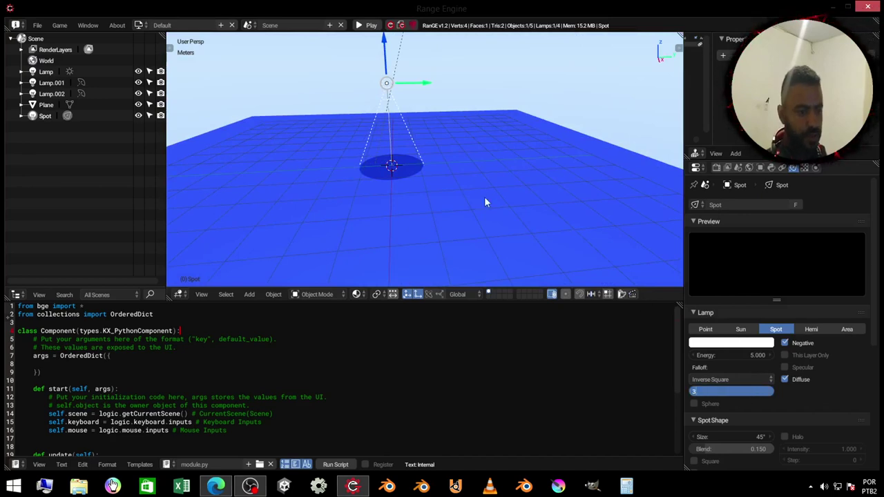
key("Return")
middle_click_drag(484, 195, 472, 194)
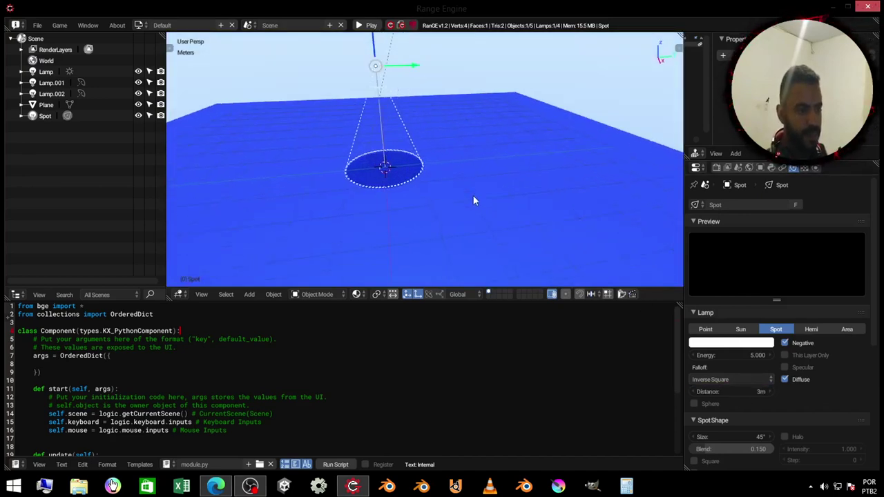
Move the spot lamp higher above the ground plane
key("g")
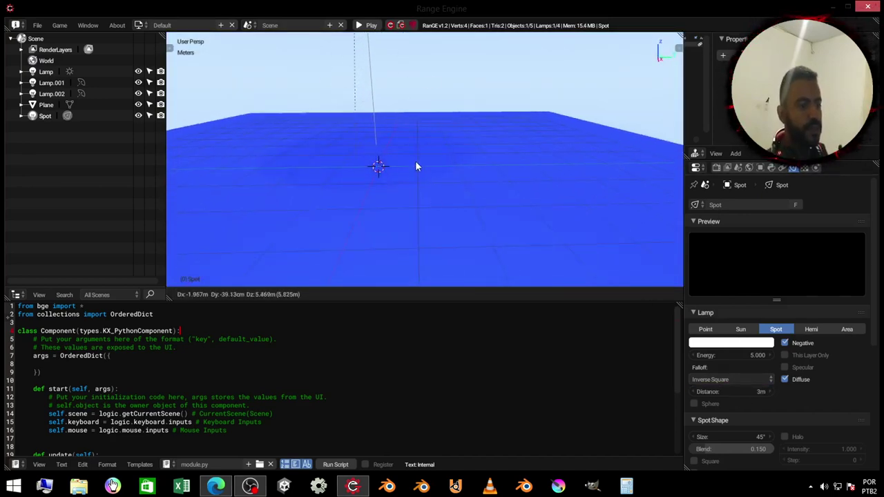
left_click(415, 166)
middle_click_drag(425, 192, 452, 126)
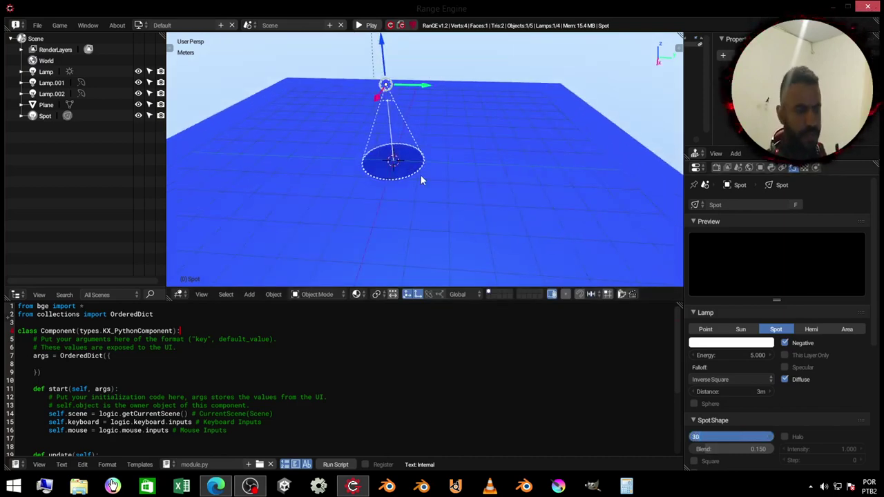
middle_click_drag(421, 175, 346, 194)
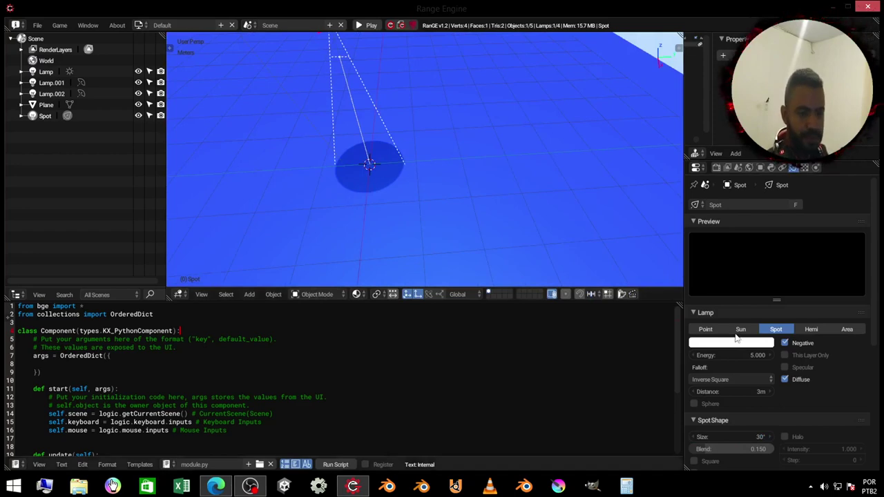
Untick Shadow in the negative spot lamp's properties
scroll(756, 403, "down", 3)
left_click(702, 415)
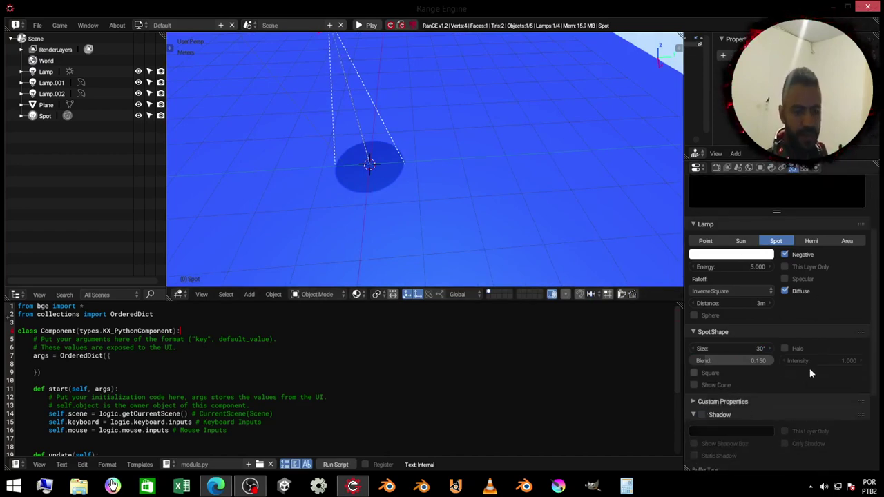
scroll(767, 408, "down", 2)
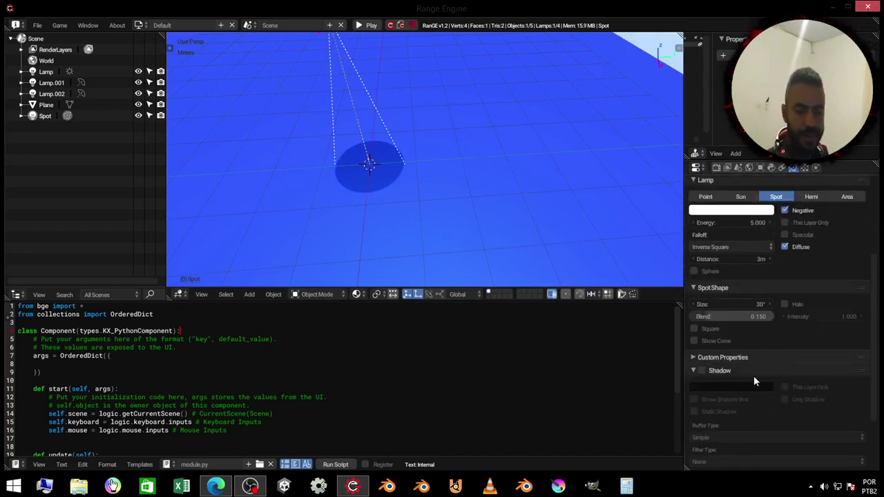
scroll(775, 376, "up", 3)
Run the game to check the small dark circle on the blue ground, then stop it
middle_click_drag(340, 165, 355, 136)
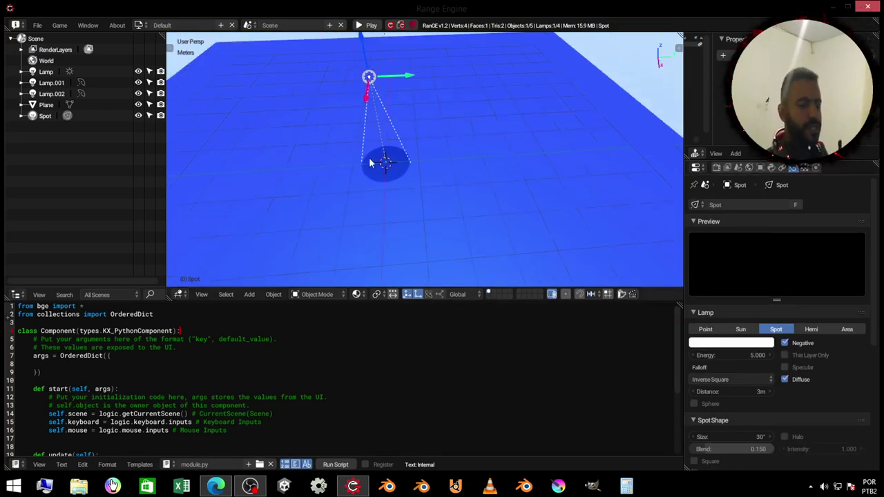
key("p")
key("Escape")
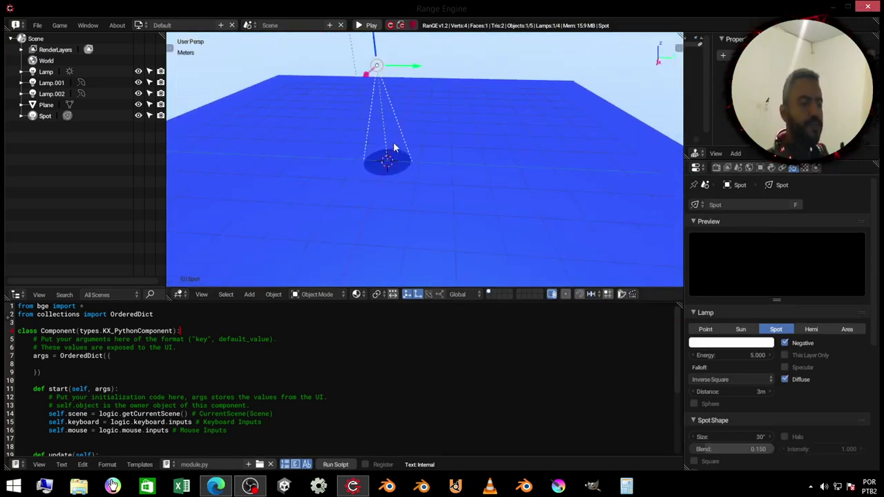
middle_click_drag(419, 117, 427, 135)
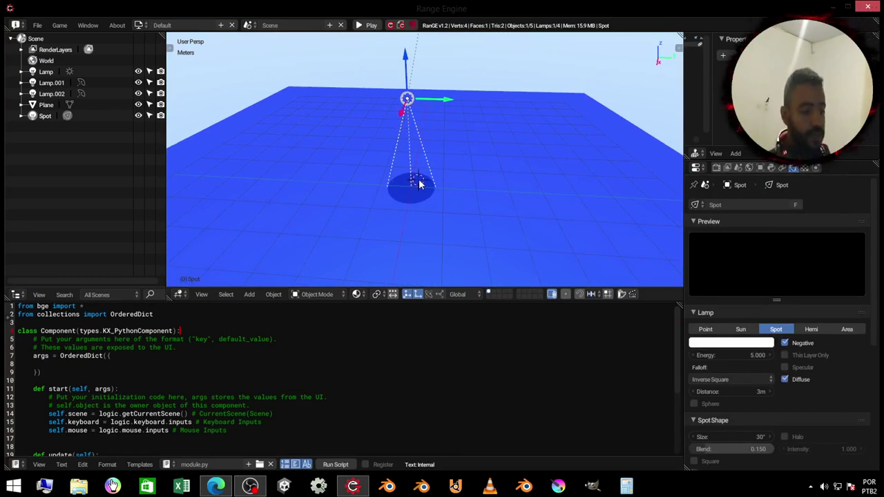
key("shift+a")
Add an icosphere to the blue ground and start moving the negative Spot lamp over it
mouse_move(401, 83)
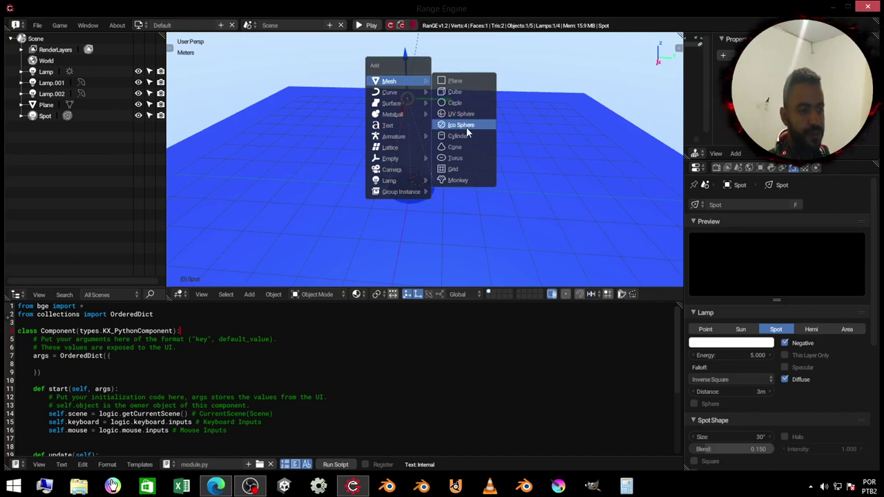
left_click(470, 126)
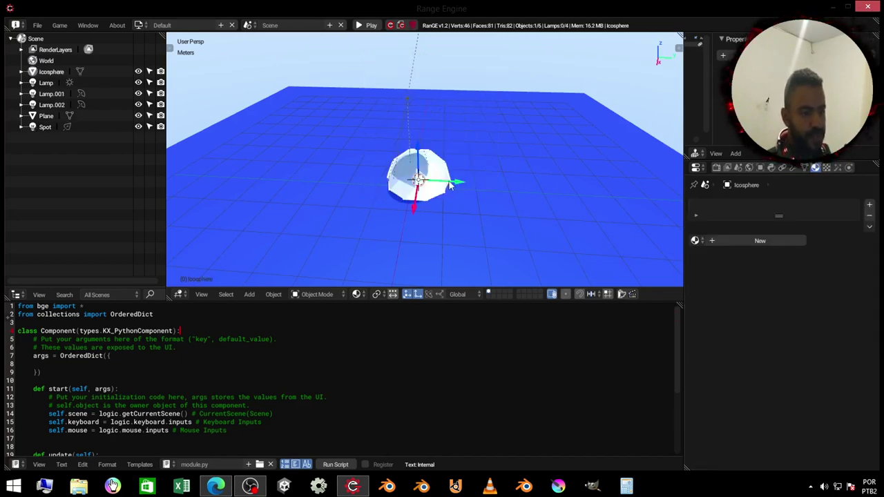
right_click(405, 103)
key("g")
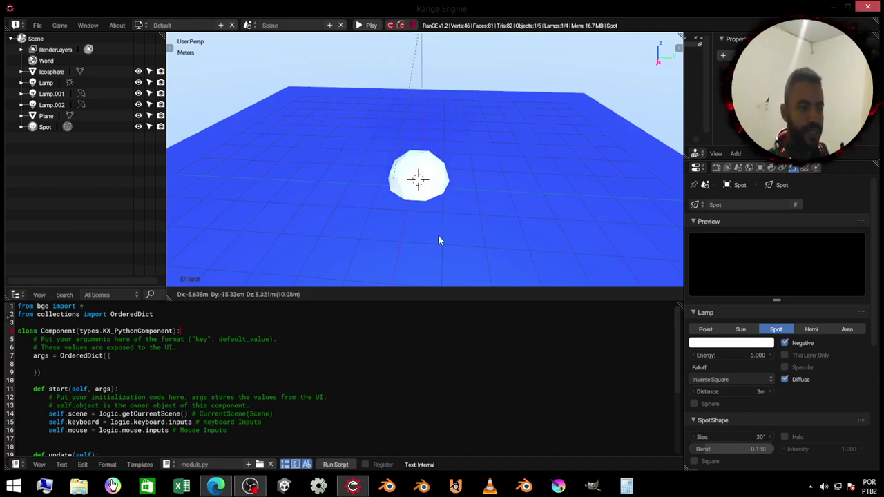
Raise the negative Spot lamp straight up along Z above the icosphere
right_click(433, 184)
middle_click_drag(433, 184, 404, 75)
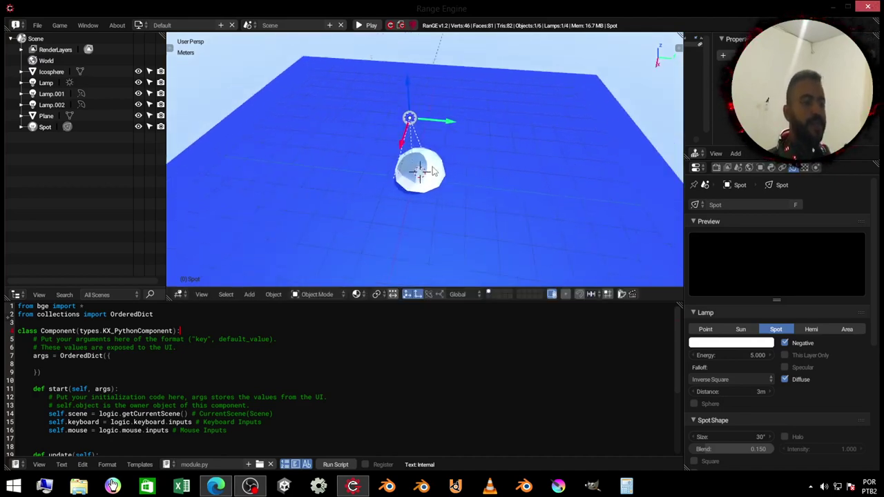
key("g")
key("z")
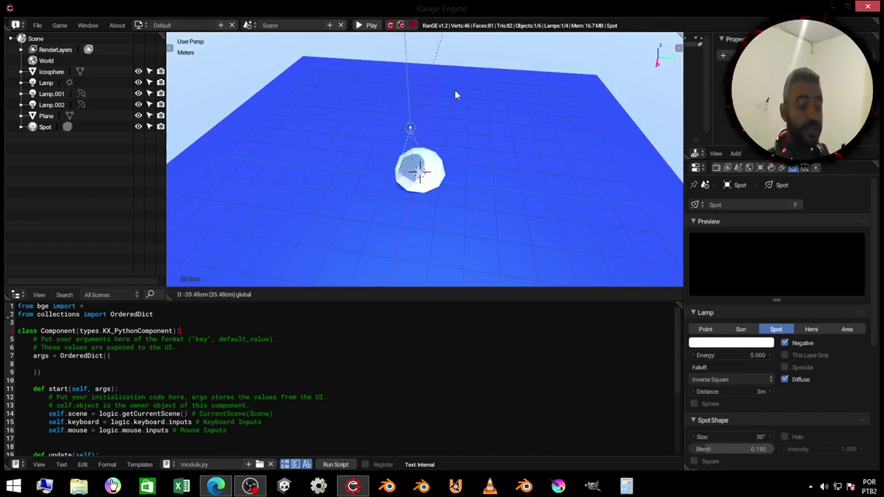
left_click(454, 68)
Raise the Spot lamp further along Z, then select the icosphere
middle_click_drag(454, 67, 418, 93)
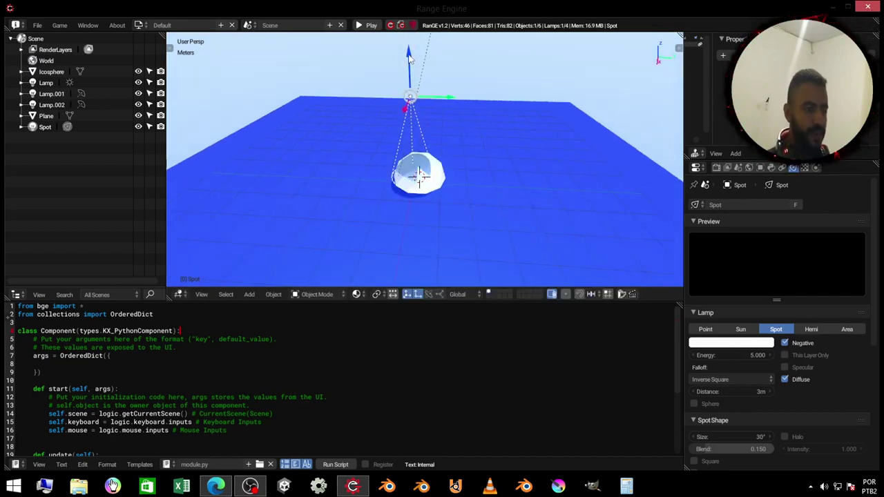
key("g")
key("z")
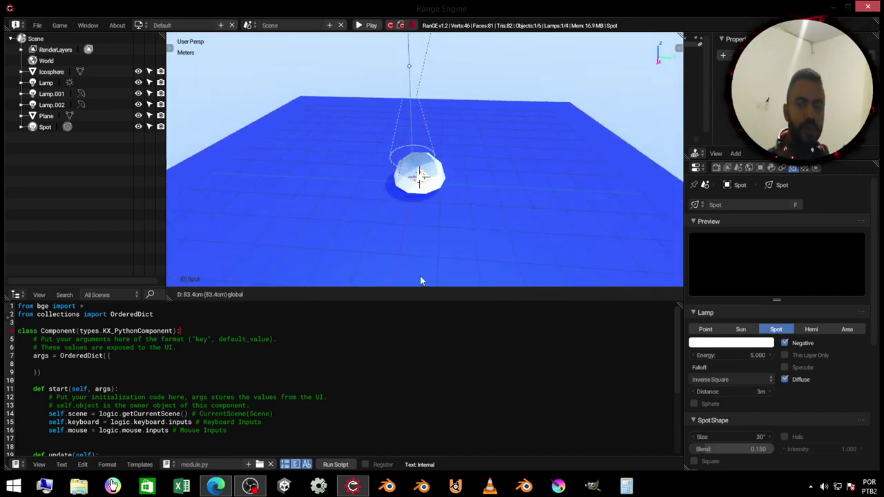
left_click(414, 181)
scroll(409, 181, "up", 2)
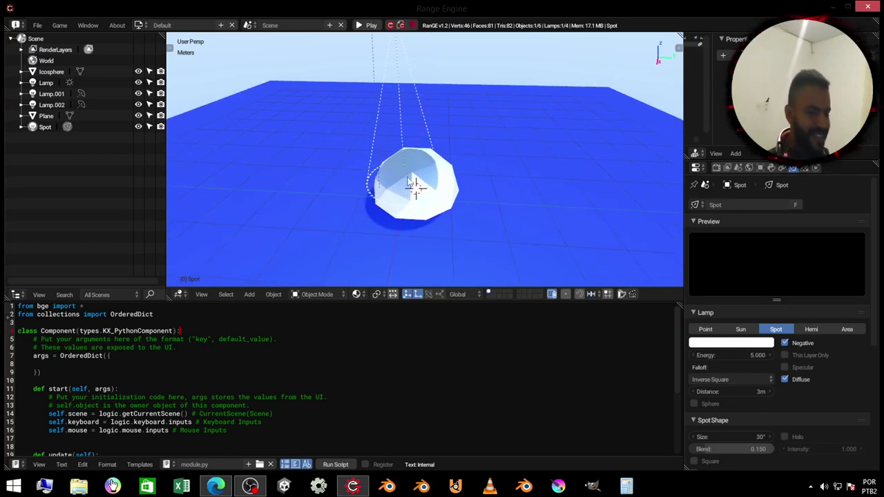
left_click(413, 183)
Turn on Only Render in the sidebar's Display panel to preview the render
scroll(412, 183, "down", 2)
key("n")
scroll(641, 199, "down", 3)
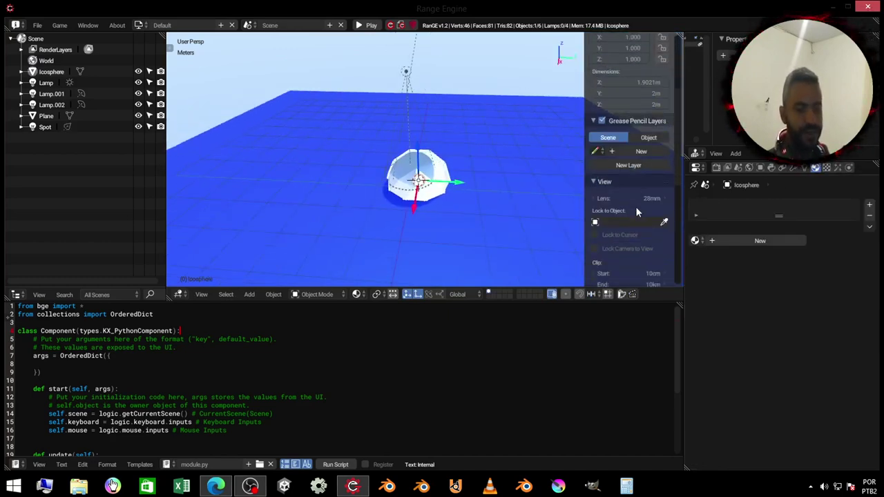
scroll(633, 207, "down", 3)
scroll(611, 204, "down", 3)
scroll(606, 216, "down", 2)
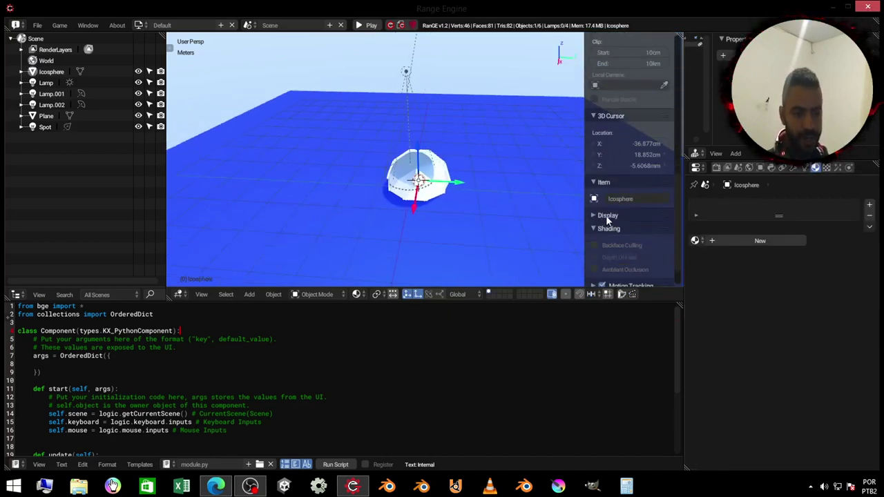
left_click(607, 217)
left_click(595, 233)
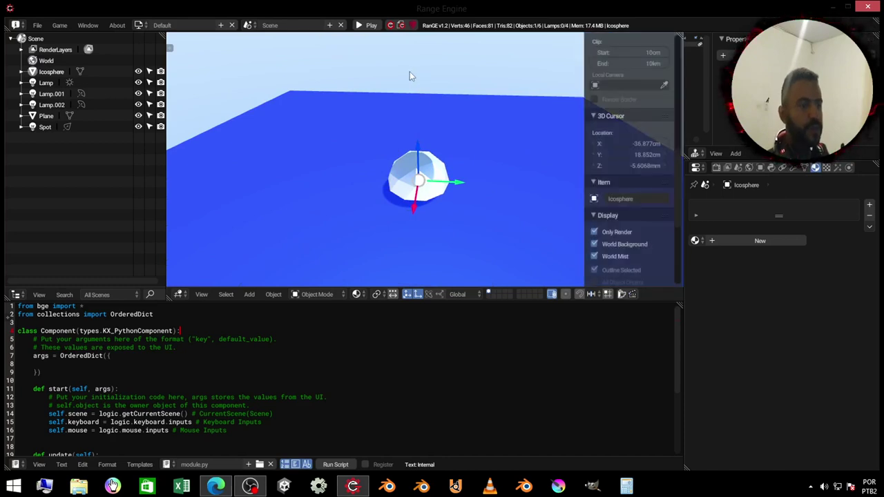
Toggle overlays back on, then re-enable Only Render with the Spot lamp selected and close the sidebar
left_click(411, 97)
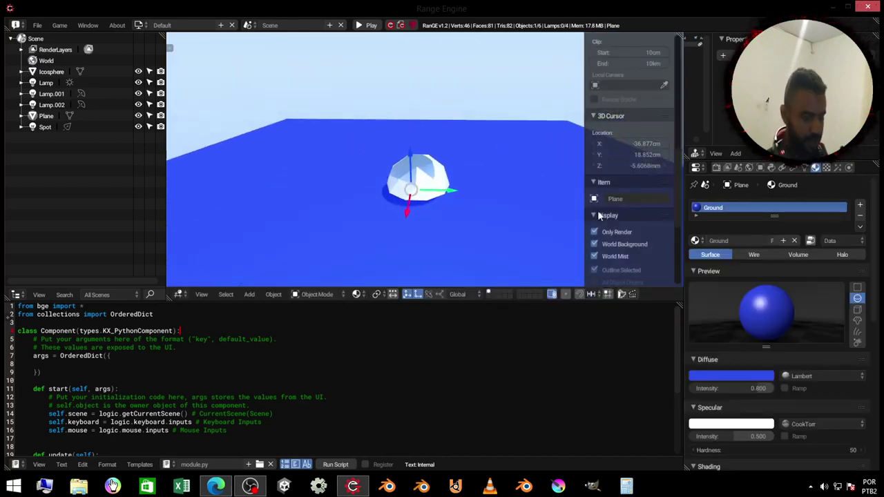
left_click(603, 234)
left_click(410, 69)
scroll(608, 193, "down", 2)
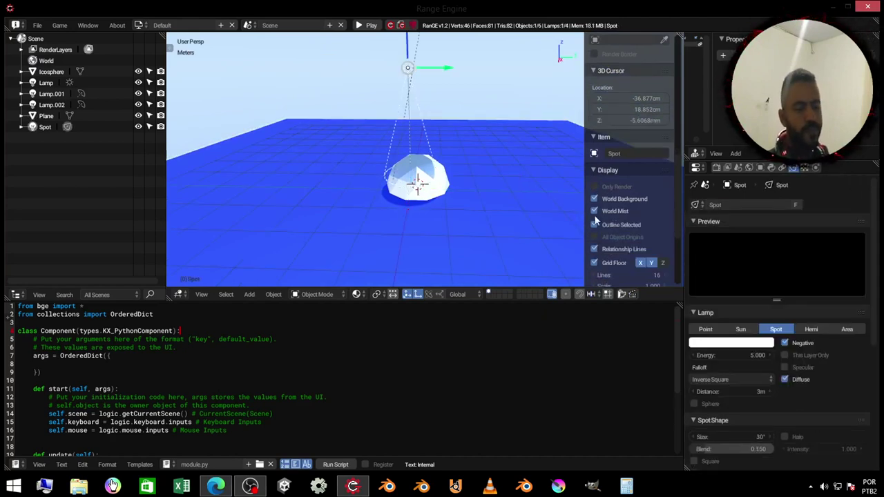
left_click(597, 188)
key("n")
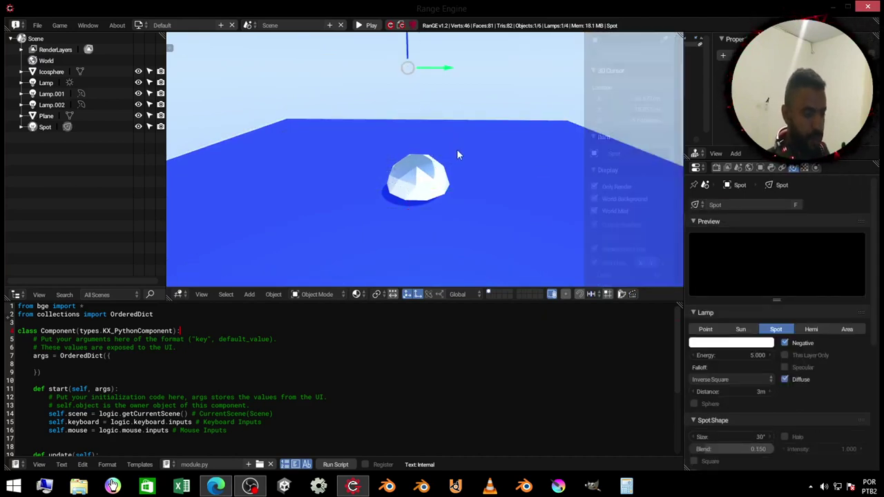
middle_click_drag(457, 149, 456, 181)
Move the negative Spot lamp to shift the icosphere's shadow on the ground
key("g")
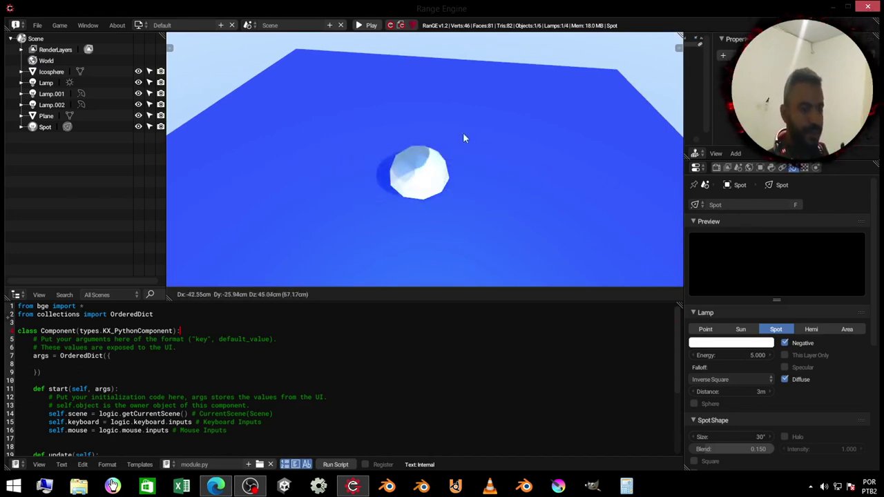
left_click(451, 174)
middle_click_drag(457, 154, 466, 165)
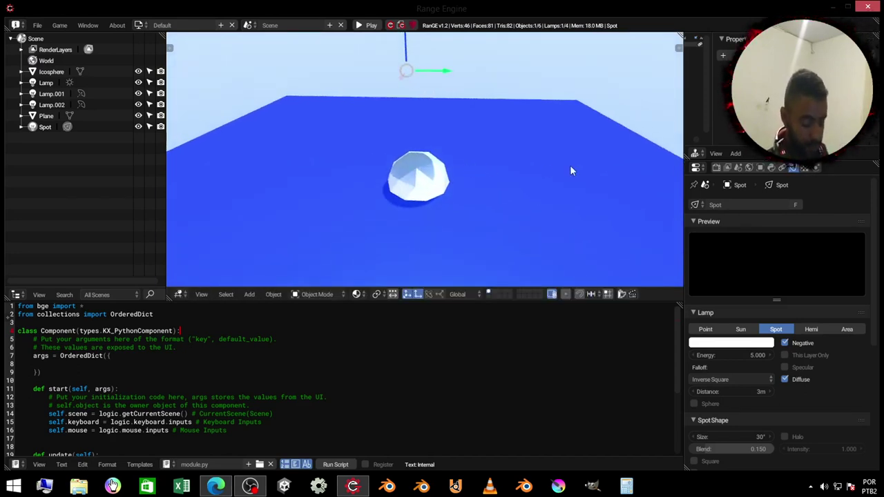
Uncheck Only Render to bring back the grid and lamp overlays
key("n")
left_click(601, 186)
key("n")
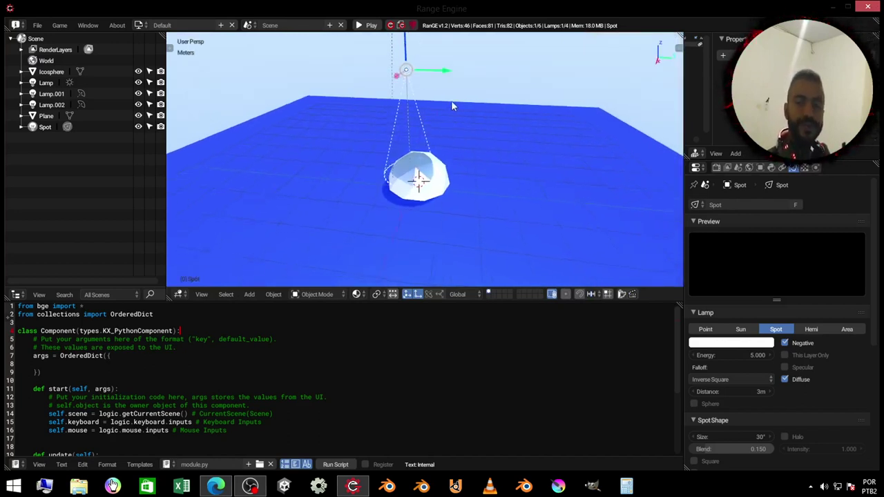
mouse_move(467, 125)
middle_mouse_down()
mouse_move(470, 118)
mouse_move(475, 127)
middle_mouse_up()
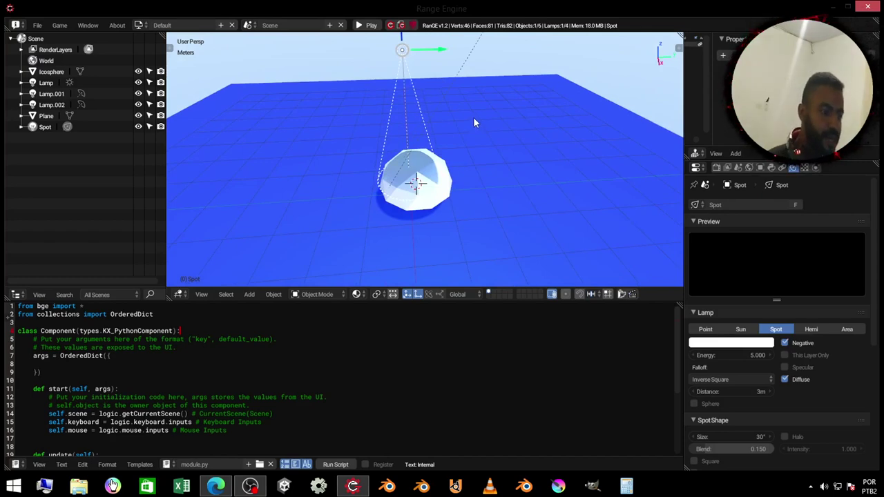
Select the ground plane and enable Use Nodes on its Ground material
middle_click_drag(474, 119, 466, 129)
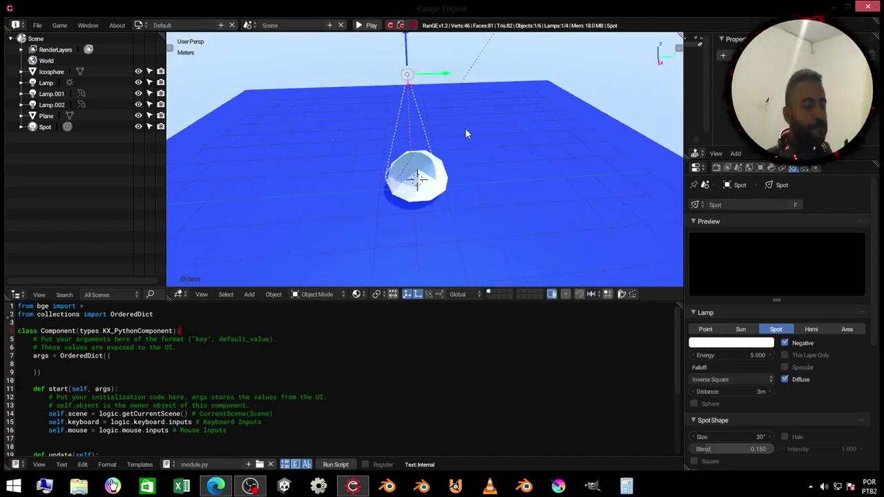
right_click(488, 170)
left_click(488, 170)
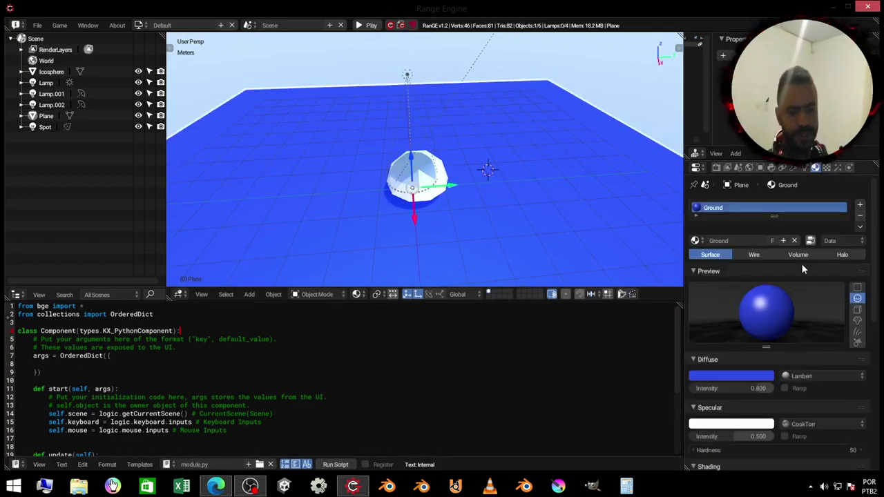
left_click(810, 240)
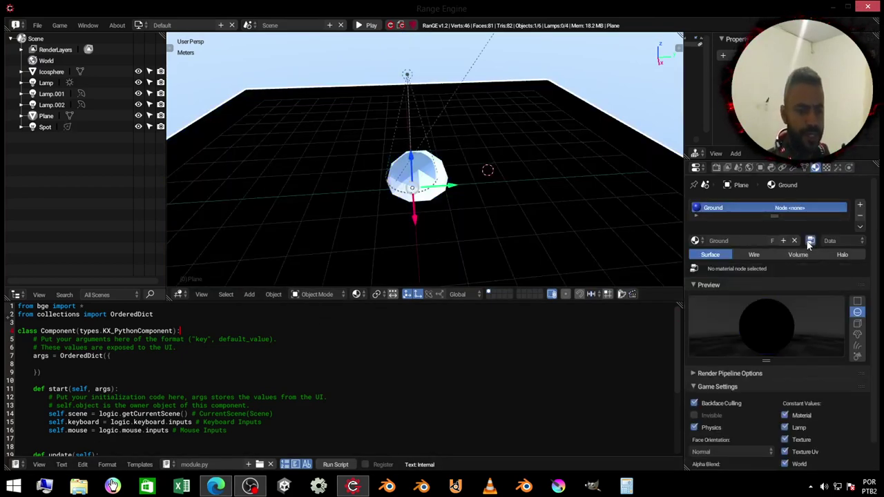
left_click(17, 464)
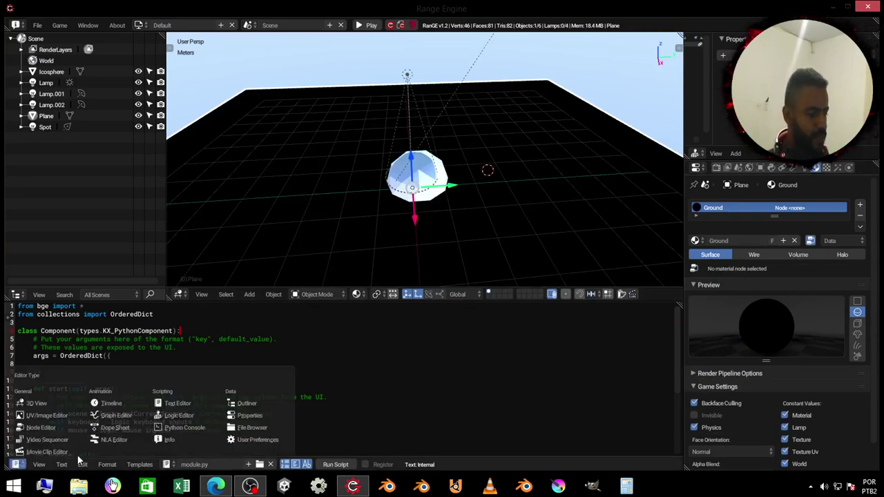
Switch the lower area to the Node Editor and unlink Material Color from Output
left_click(54, 427)
scroll(289, 399, "up", 1)
scroll(332, 403, "up", 2)
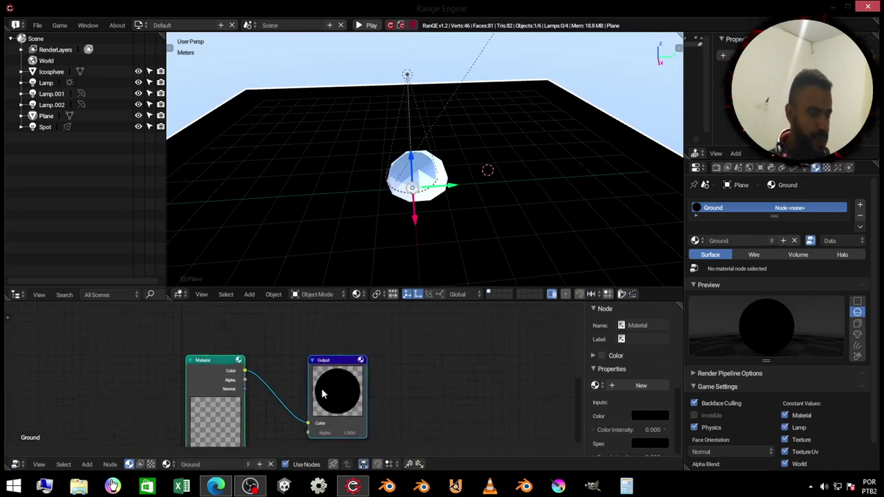
scroll(297, 373, "up", 2)
scroll(280, 347, "up", 1)
right_click_drag(280, 344, 280, 426, "ctrl")
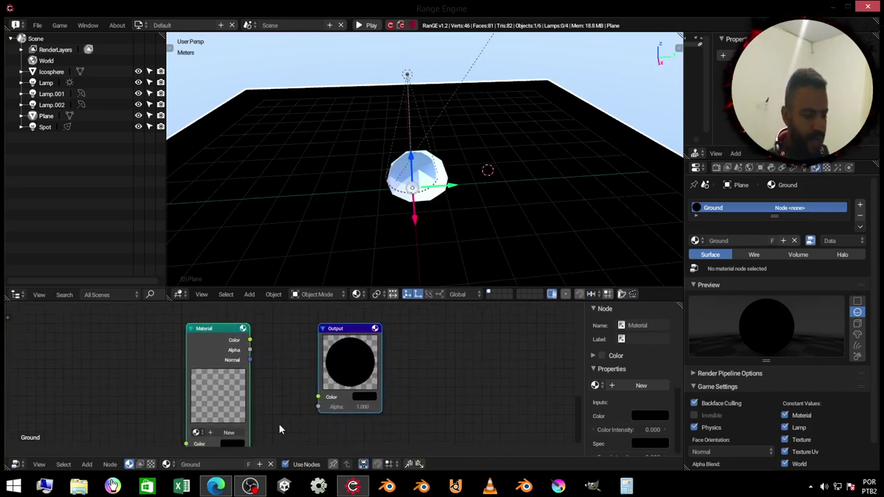
Add a Lamp Data input node, searching 'lam', and move the Material node aside
key("shift+a")
left_click(272, 365)
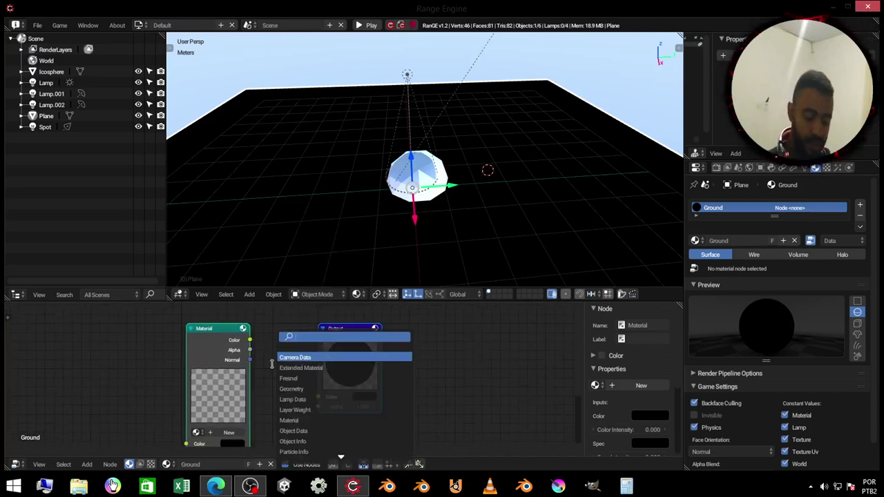
type("lam")
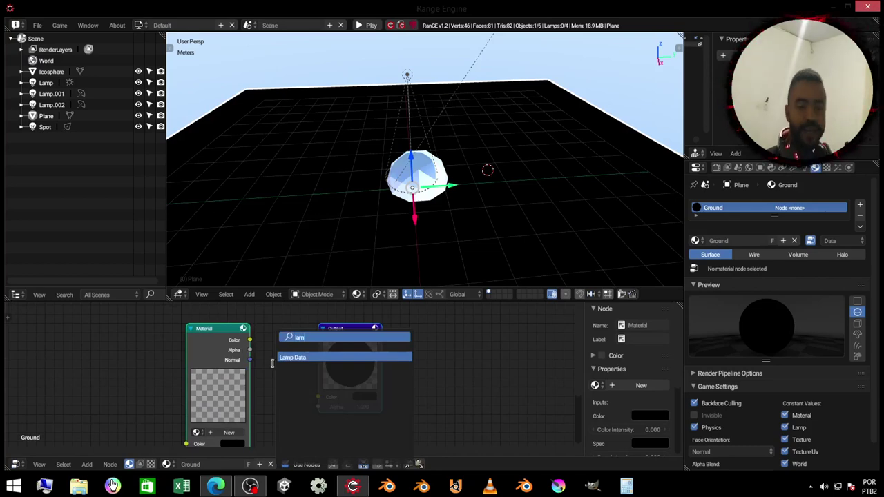
left_click(278, 359)
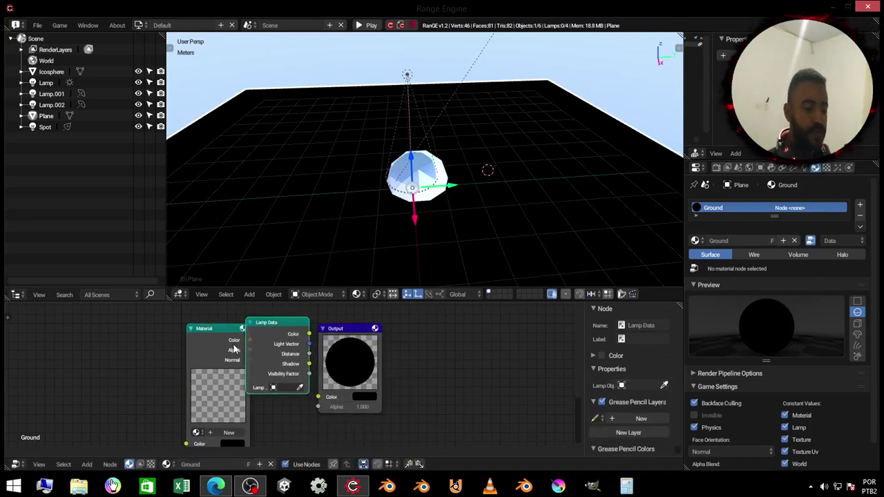
left_click_drag(234, 349, 158, 350)
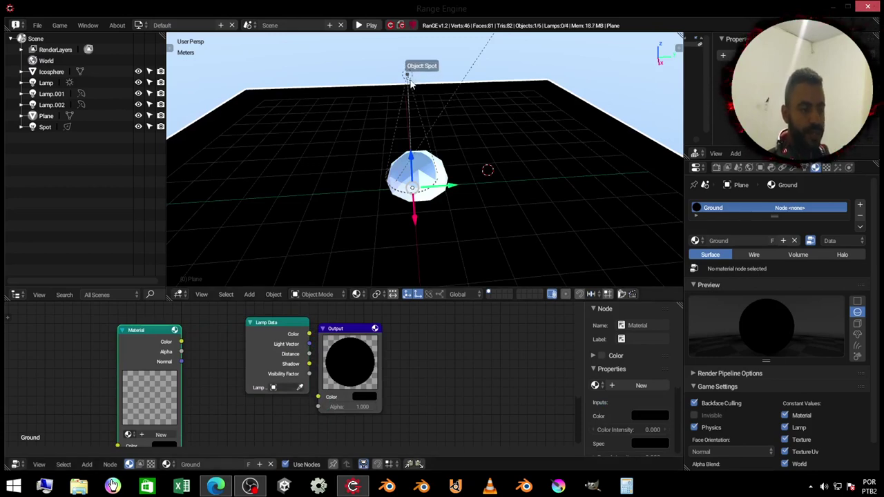
Add a Point lamp and raise it above the ground
key("shift+a")
mouse_move(435, 267)
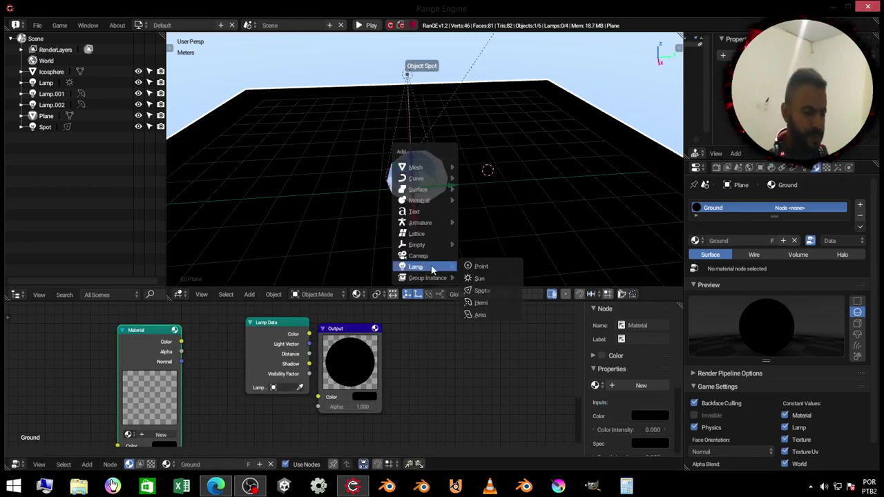
left_click(481, 266)
mouse_move(488, 158)
left_mouse_down()
mouse_move(501, 98)
mouse_move(520, 102)
mouse_move(501, 104)
left_mouse_up()
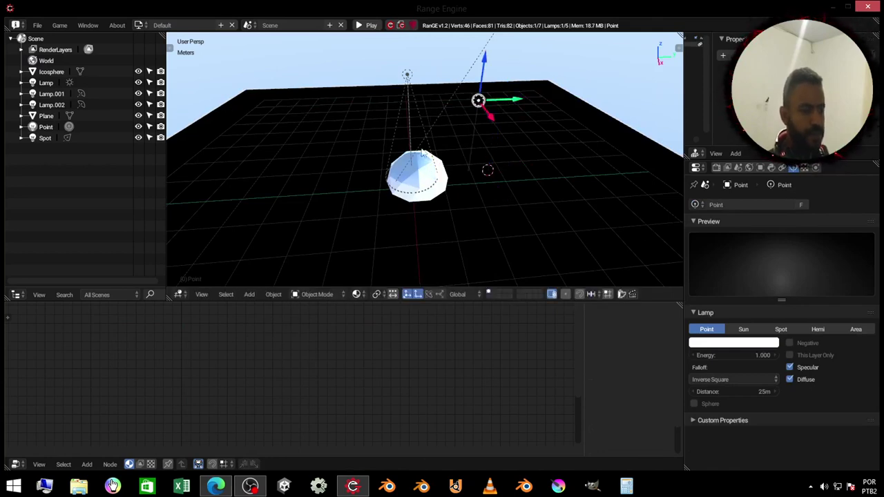
Set the ground's Lamp Data node to the Point lamp and link its Color to Output Color
right_click(453, 250)
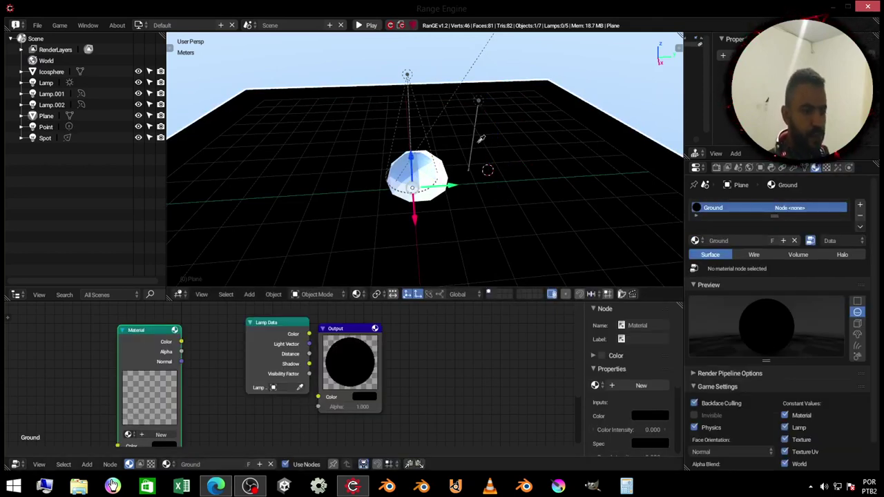
left_click(480, 100)
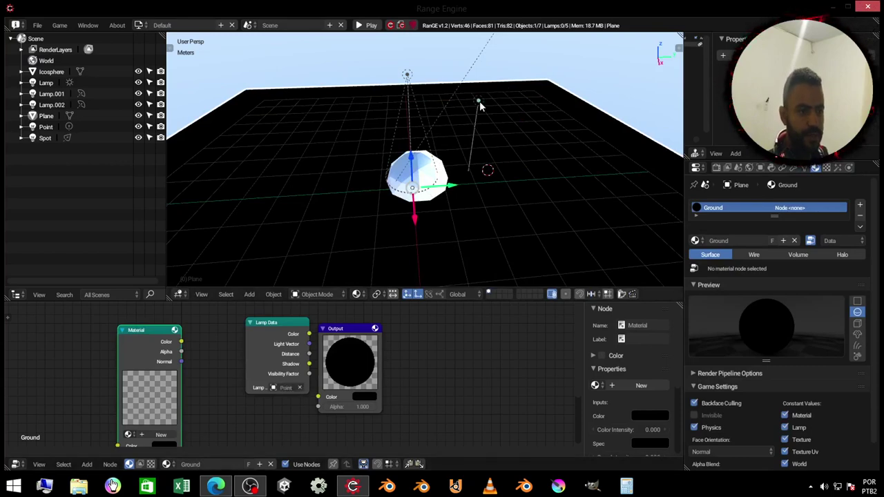
left_click_drag(344, 357, 389, 353)
scroll(304, 353, "up", 2)
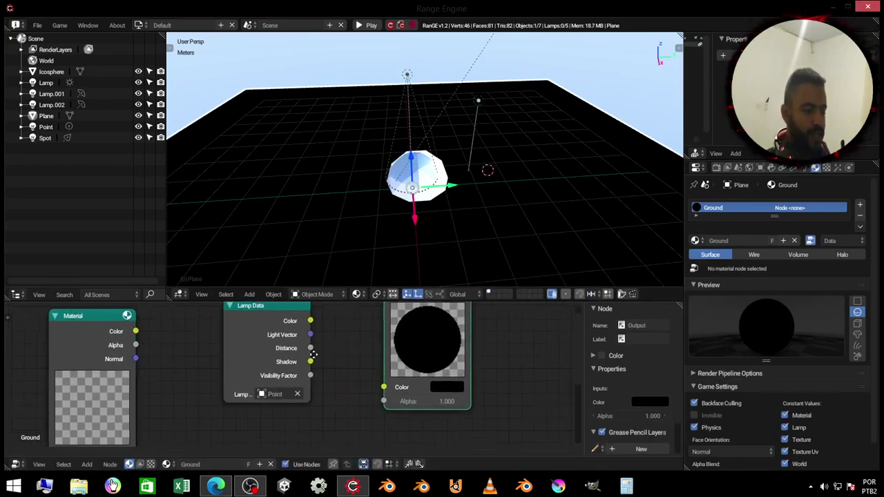
middle_click_drag(316, 340, 276, 341)
left_click_drag(269, 335, 342, 402)
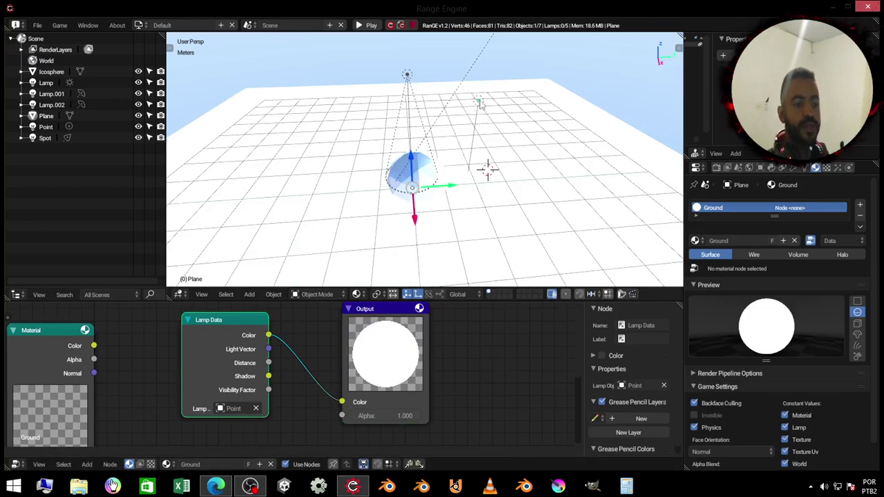
Sweep the Point lamp's colour to green, undo back to white, and reselect the ground plane
left_click(480, 104)
left_click(748, 342)
left_click(750, 213)
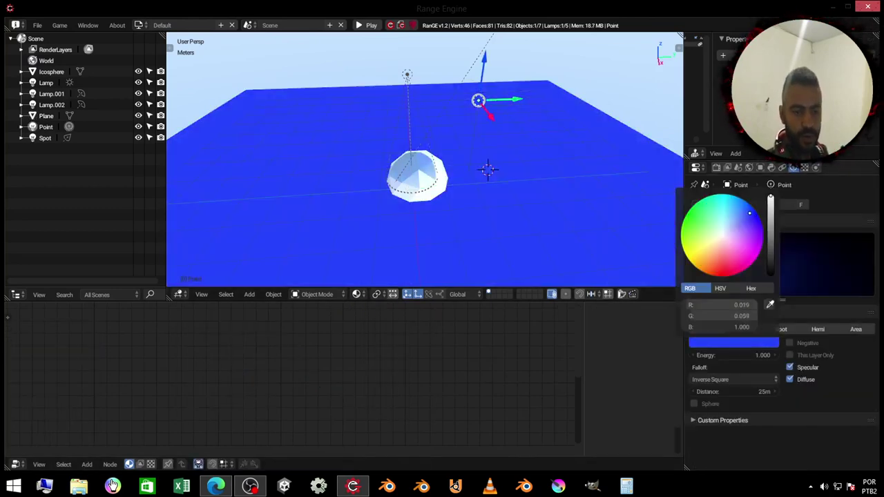
left_click_drag(749, 212, 685, 218)
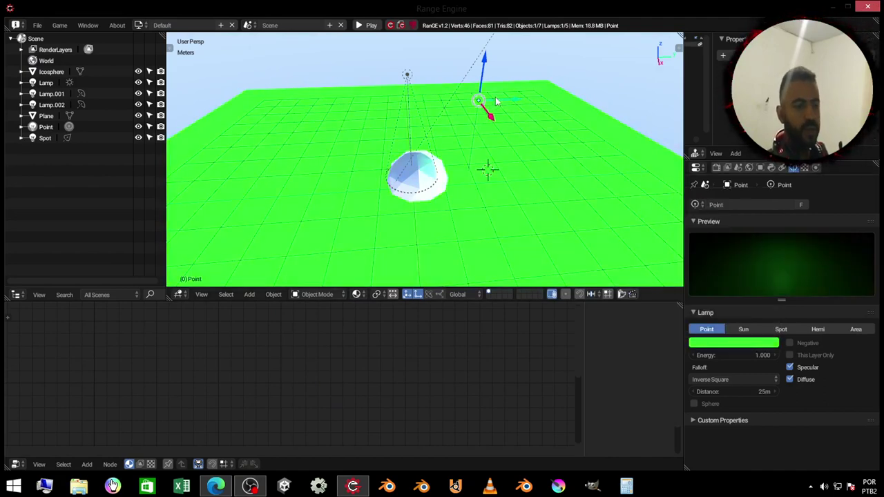
key("ctrl+z")
left_click(492, 190)
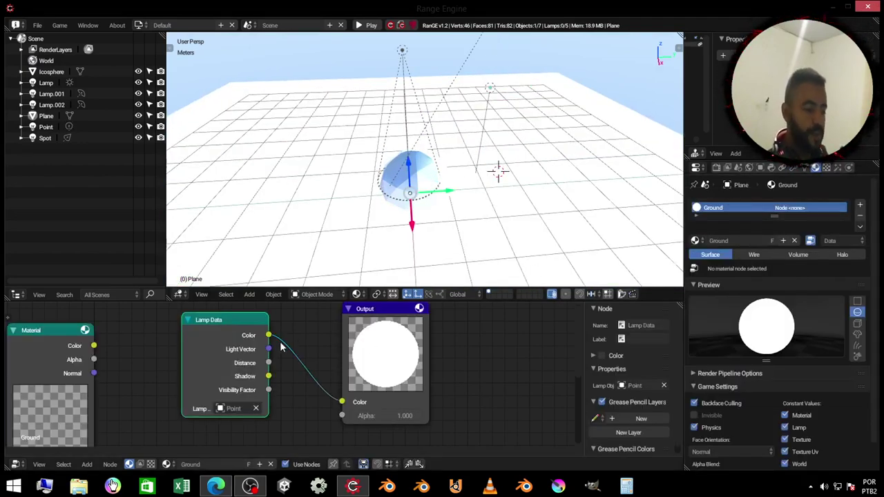
left_click_drag(269, 349, 342, 402)
Link Lamp Data's Light Vector to Output Color and move the Point lamp to preview the gradient
middle_click_drag(550, 156, 483, 137)
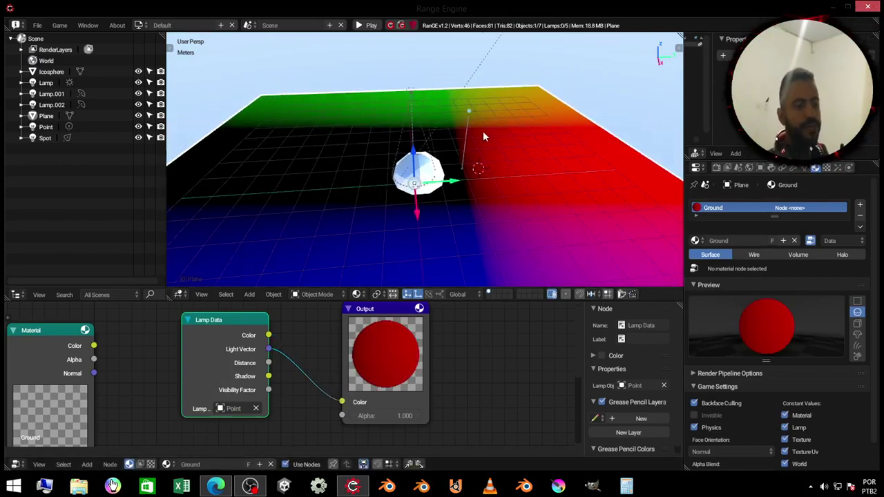
left_click(468, 110)
key("g")
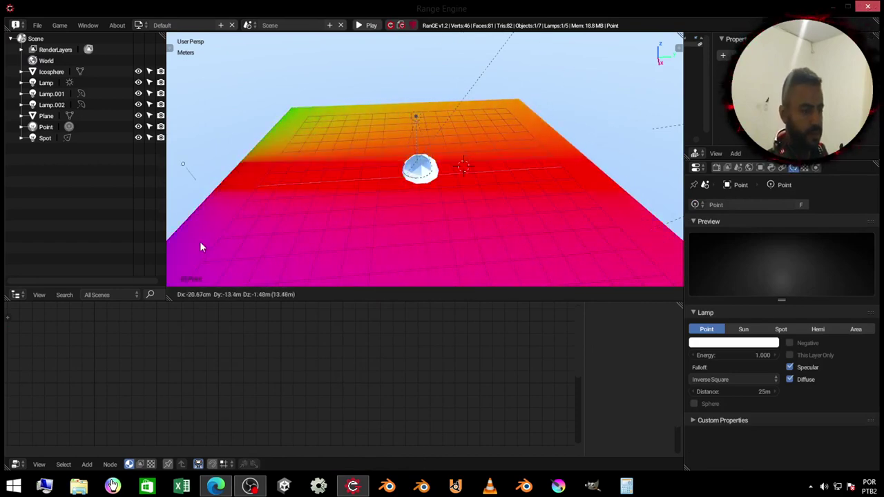
left_click(504, 109)
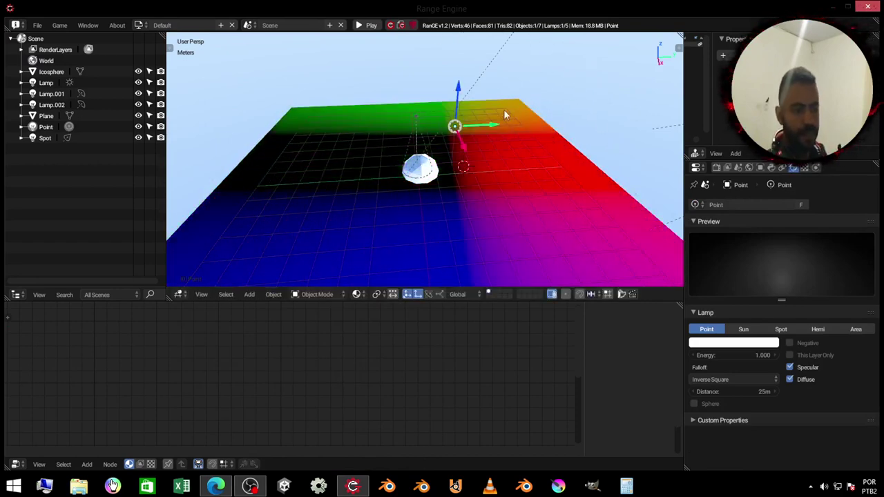
Reconnect Lamp Data's Distance output to the ground's Output Color, then select the Point lamp
scroll(520, 143, "up", 3)
scroll(522, 149, "down", 3)
left_click(587, 156)
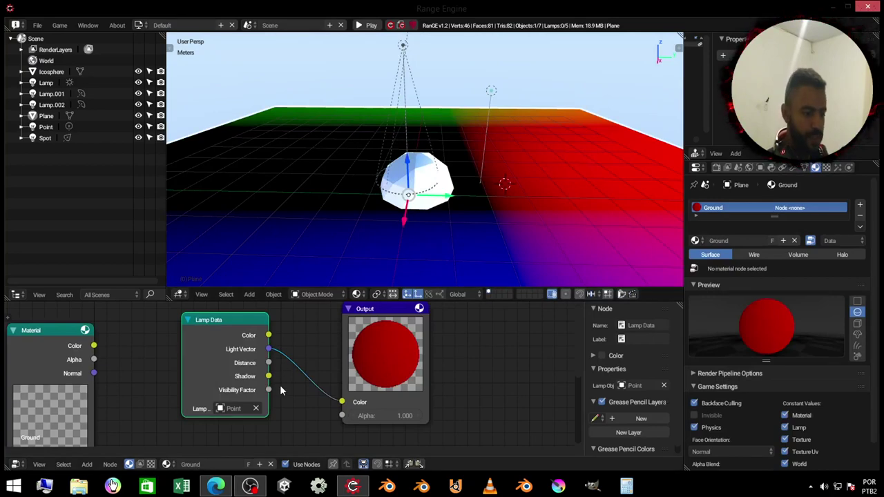
left_click_drag(269, 362, 341, 401)
left_click(490, 96)
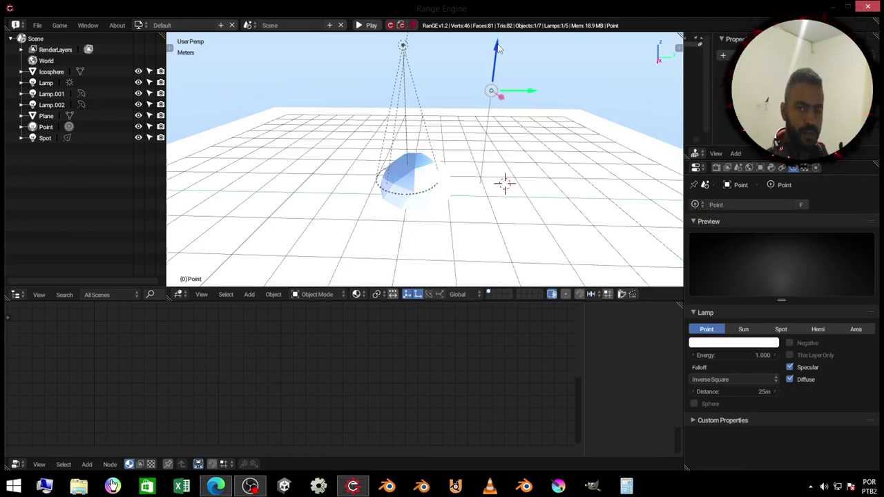
Lower the Point lamp along Z toward the ground beside the icosphere
mouse_move(498, 47)
left_mouse_down()
mouse_move(500, 138)
mouse_move(503, 149)
mouse_move(511, 142)
mouse_move(500, 144)
left_mouse_up()
middle_click_drag(417, 163, 407, 163)
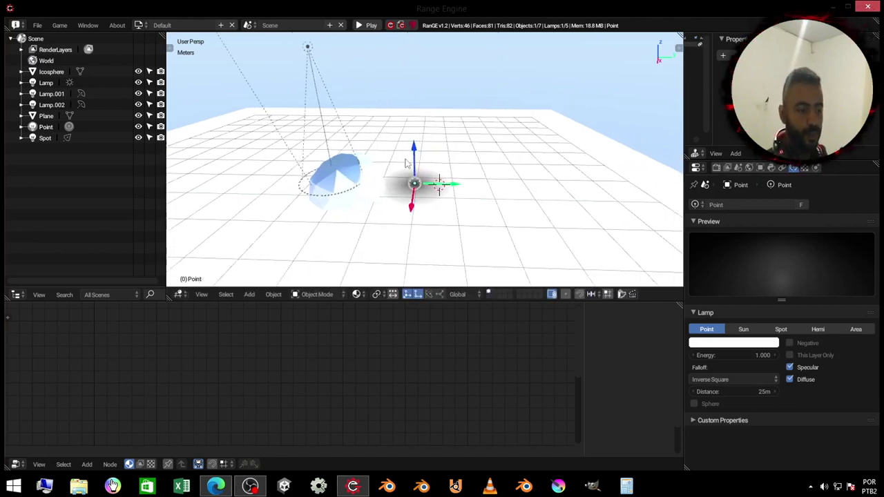
mouse_move(417, 159)
left_mouse_down()
mouse_move(417, 116)
mouse_move(417, 136)
left_mouse_up()
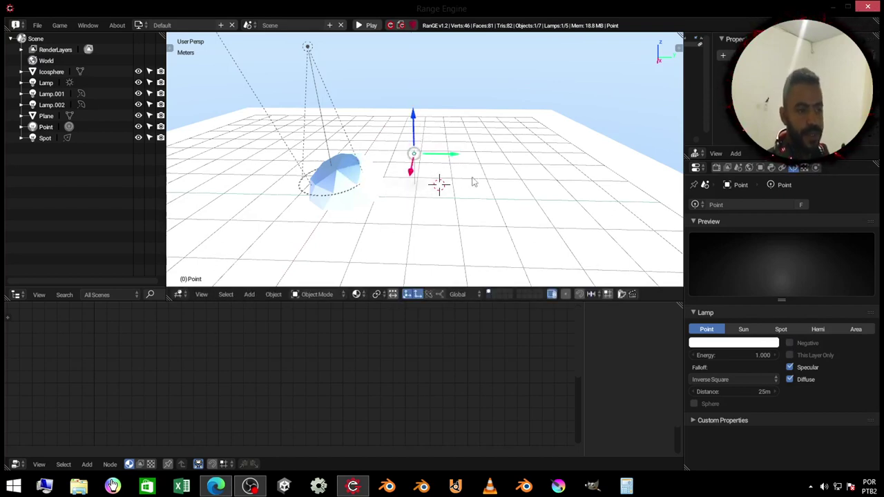
Feed Lamp Data Color into the Ground's Output Color and make the Point lamp magenta
right_click(445, 218)
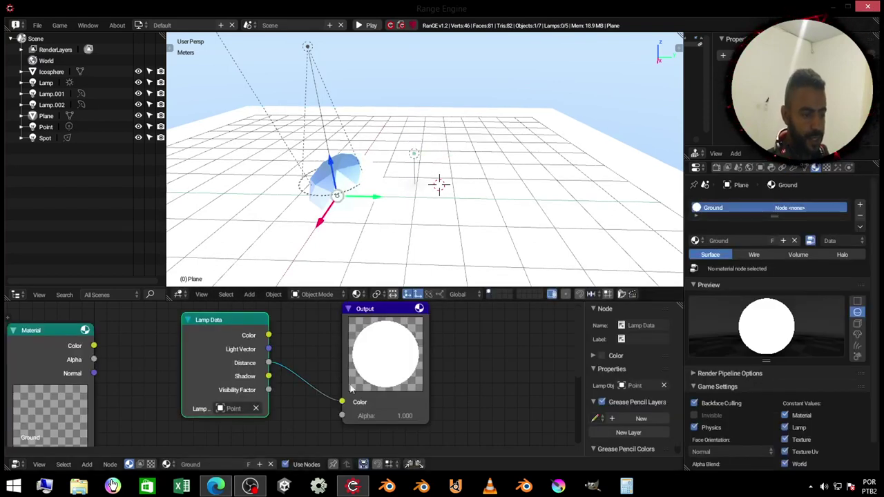
left_click_drag(268, 335, 343, 402)
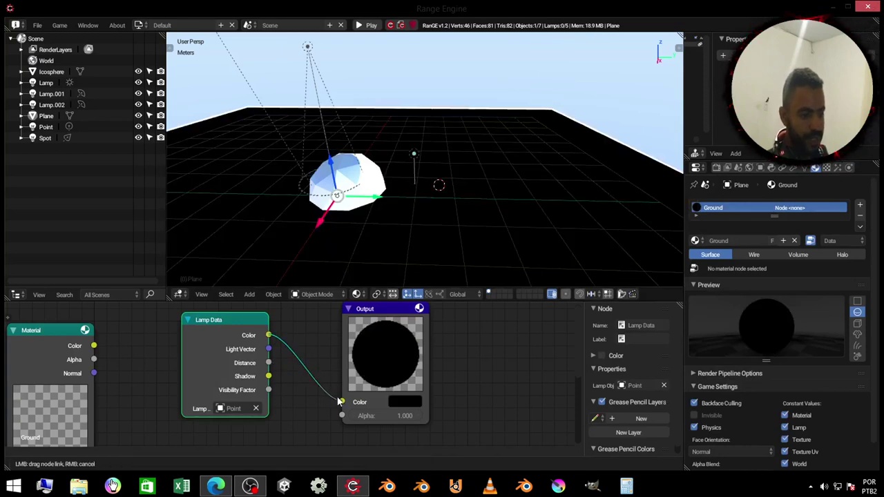
right_click(413, 153)
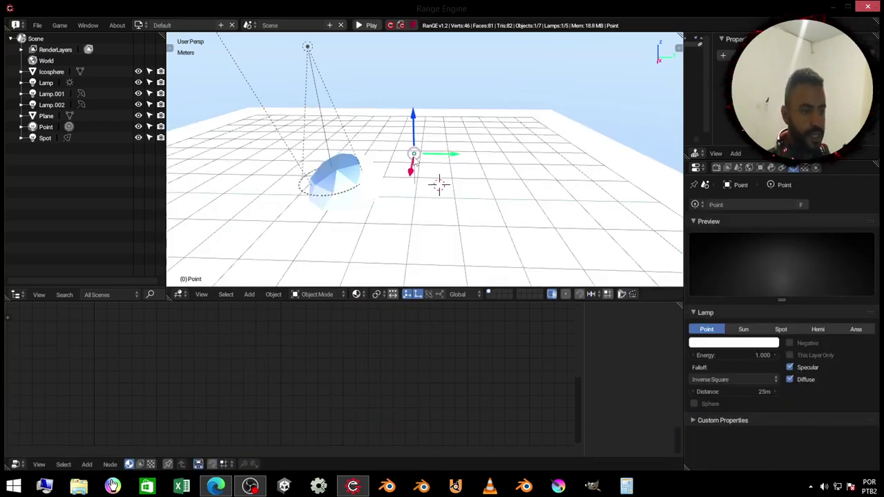
left_click(718, 342)
left_click(742, 238)
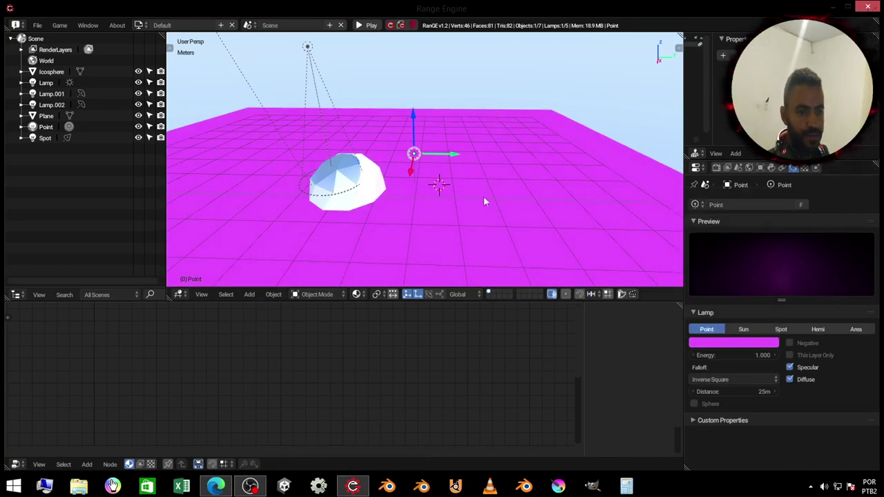
Reposition the Point lamp, switch off its diffuse lighting, and reselect the ground plane
middle_click_drag(434, 198, 477, 156)
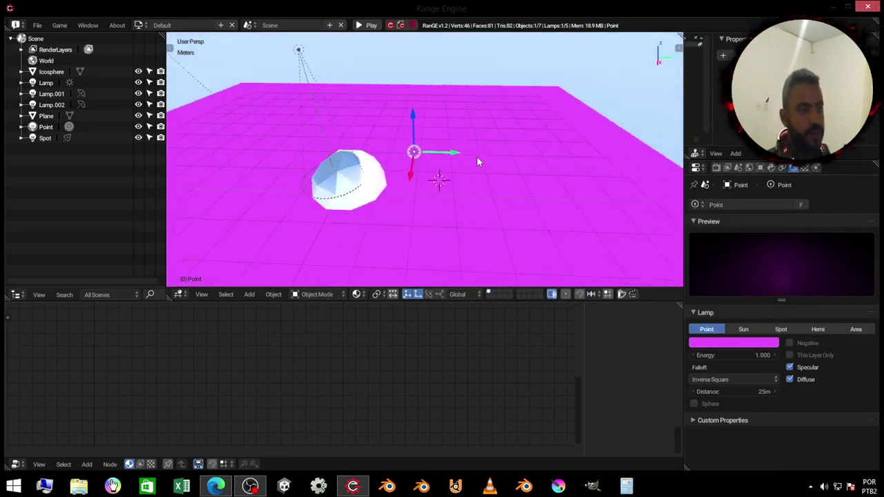
key("g")
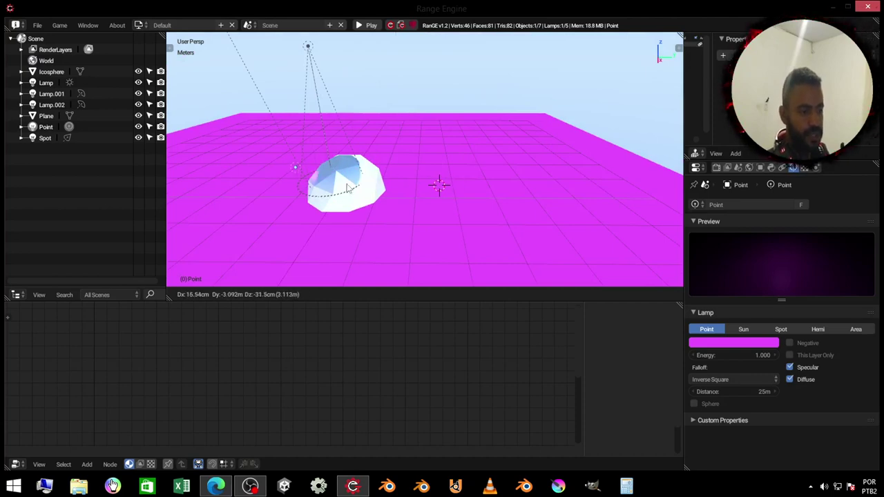
left_click(464, 171)
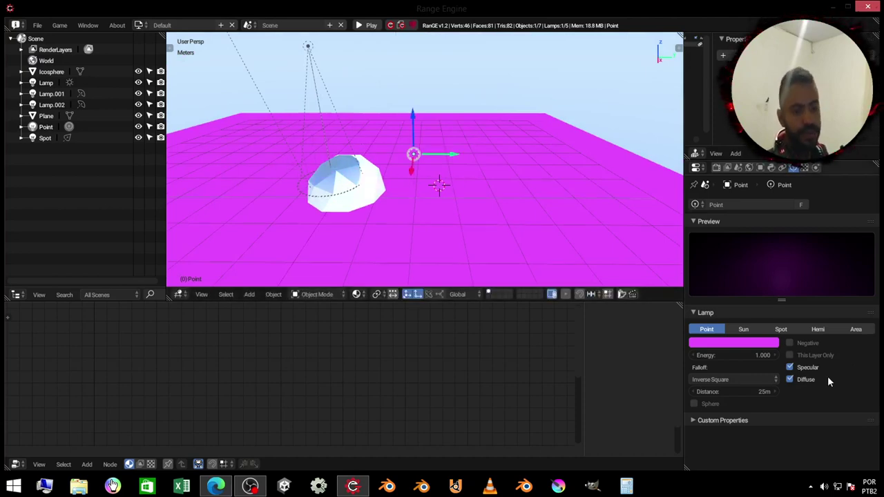
left_click(790, 380)
key("g")
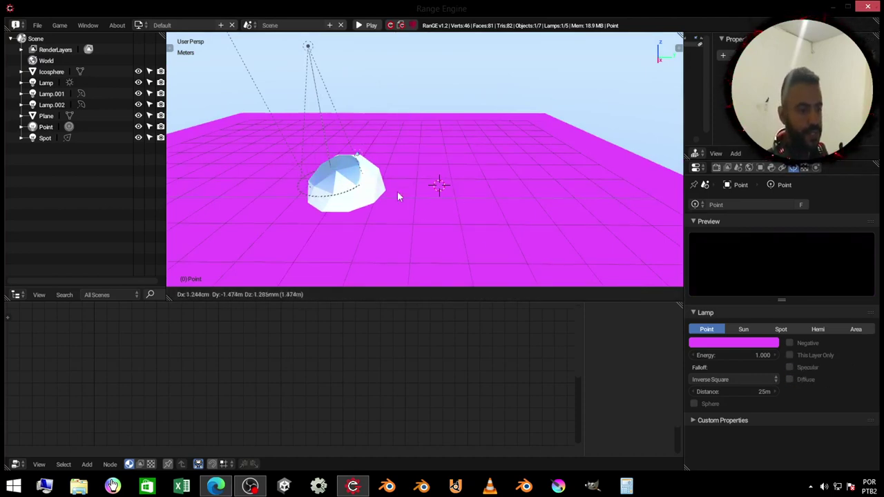
right_click(556, 200)
left_click(486, 213)
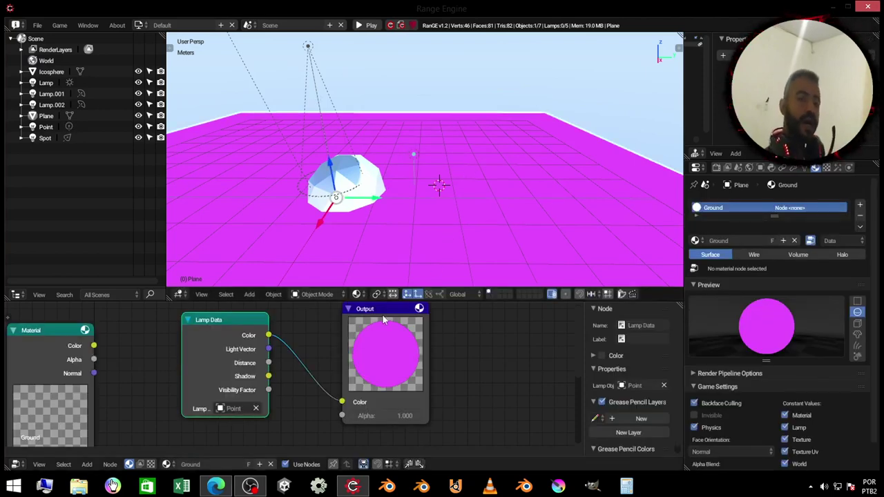
Link Light Vector, then Distance instead, into the Ground's Output Color
right_click_drag(288, 363, 325, 327, "ctrl")
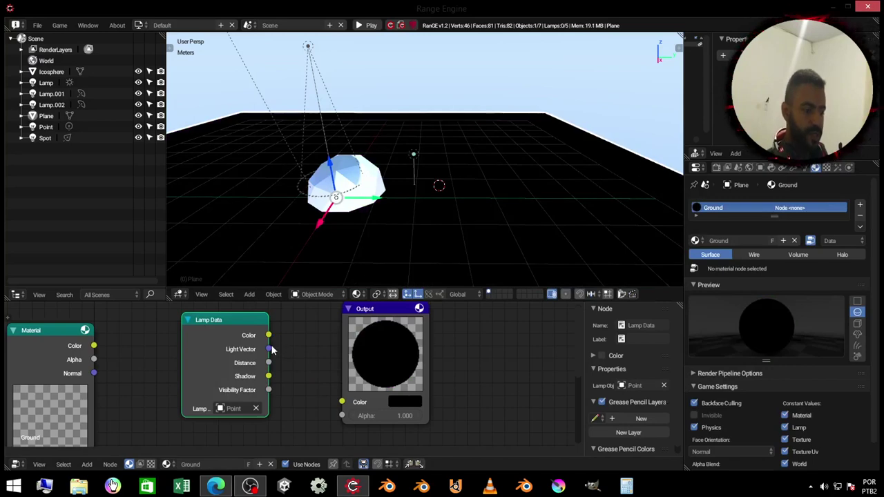
left_click_drag(268, 349, 343, 403)
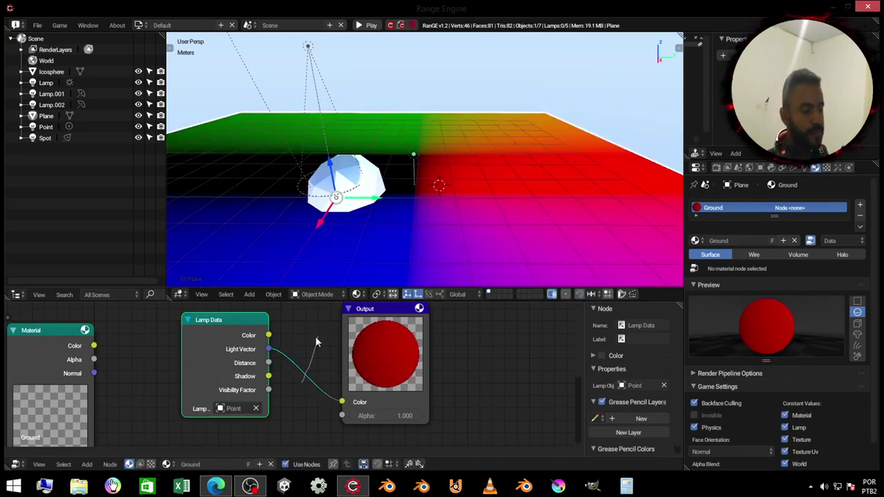
right_click_drag(315, 336, 317, 335, "ctrl")
left_click_drag(268, 363, 341, 402)
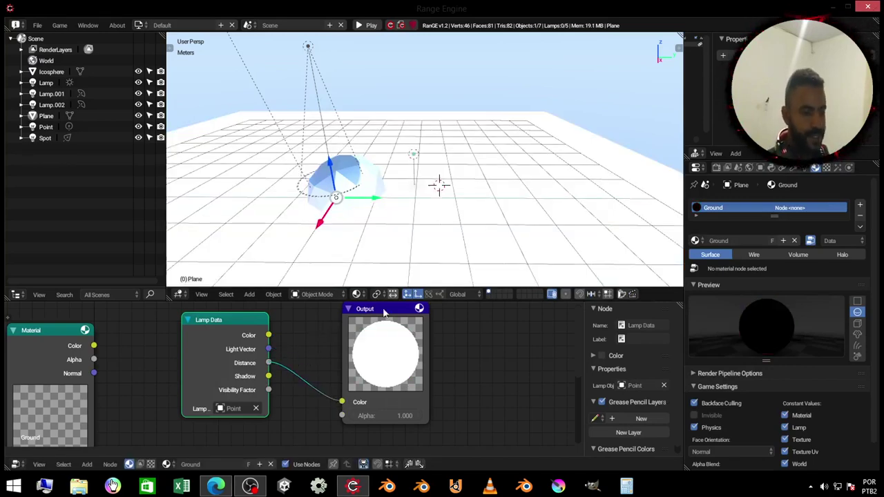
Try moving the Point lamp but leave it in place, then reselect the ground plane
right_click(415, 155)
key("g")
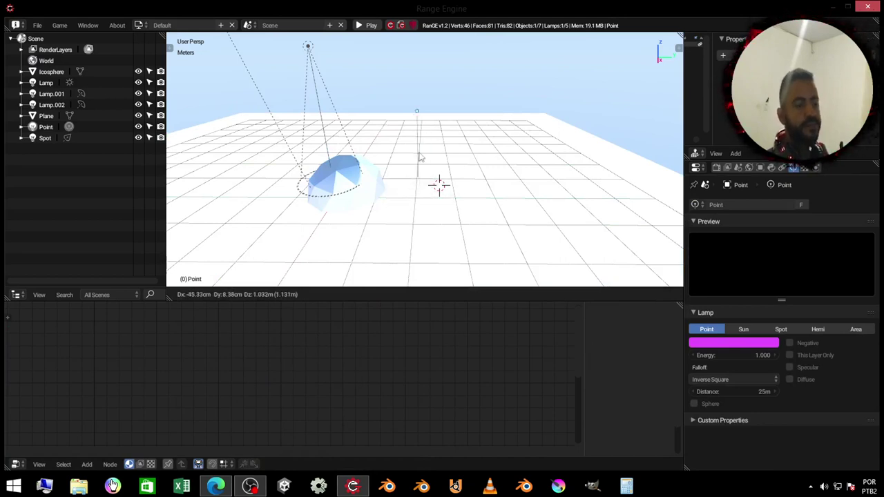
key("Escape")
right_click(446, 215)
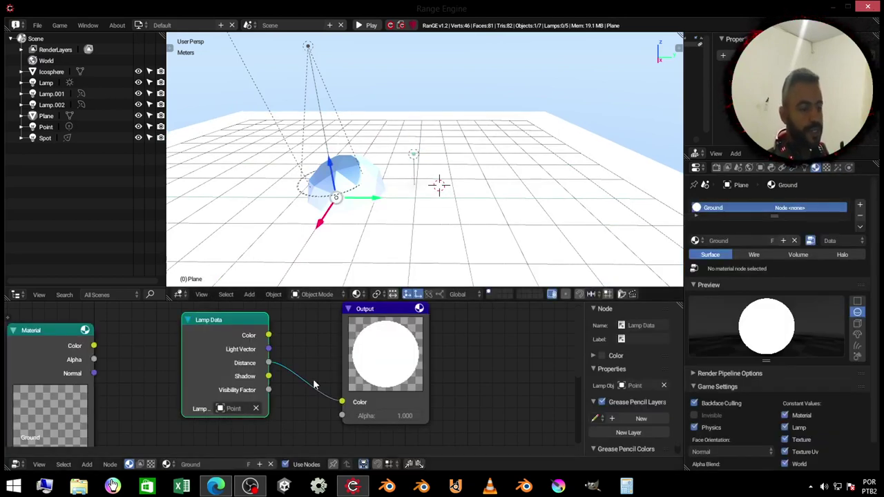
key("shift+a")
Insert a Multiply Math node between Lamp Data Distance and Output
left_click(302, 346)
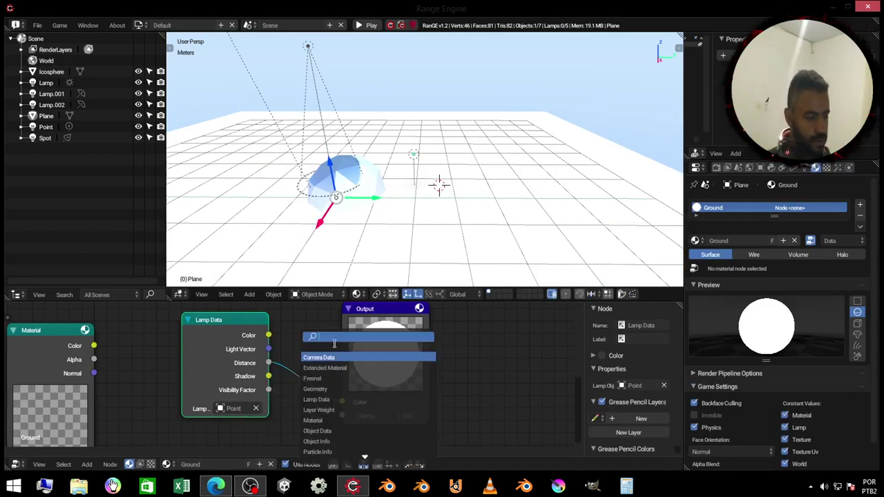
type("mat")
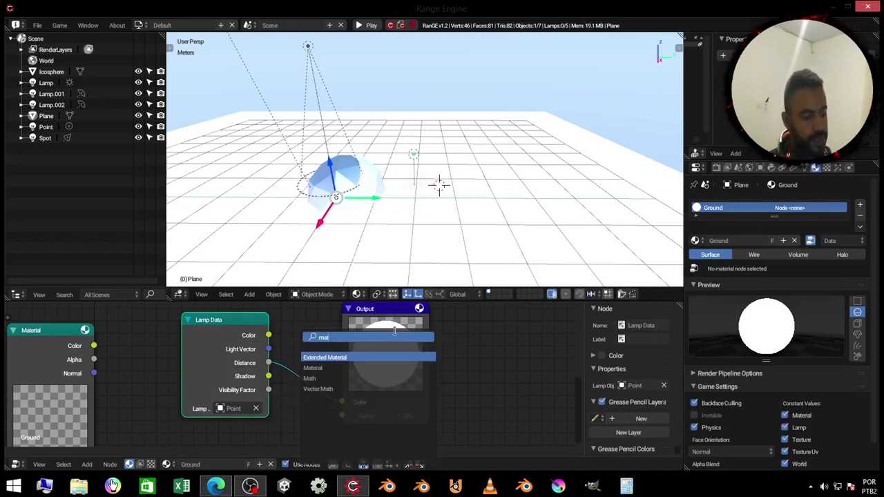
left_click(391, 377)
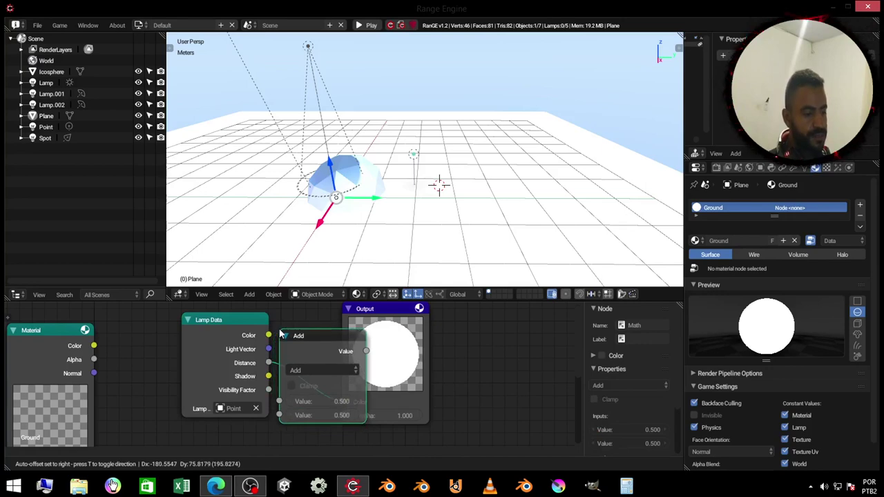
left_click(283, 338)
left_click(359, 373)
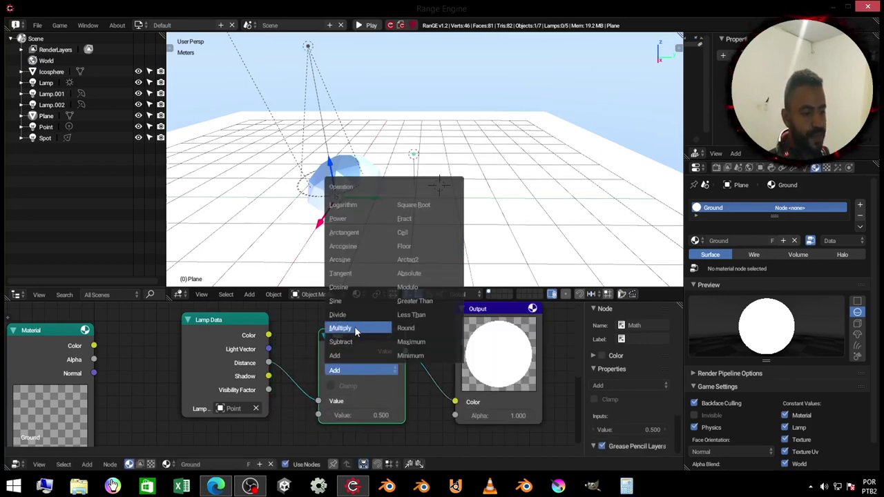
left_click(355, 328)
Adjust the Point lamp's height and switch the Math node operation to Sine
left_click(414, 155)
mouse_move(410, 127)
left_mouse_down()
mouse_move(429, 129)
mouse_move(431, 148)
left_mouse_up()
left_click(449, 170)
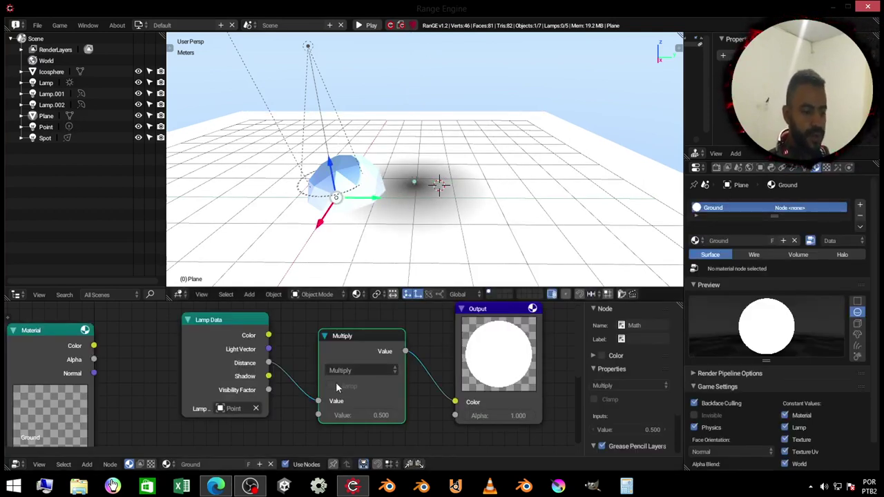
left_click(349, 369)
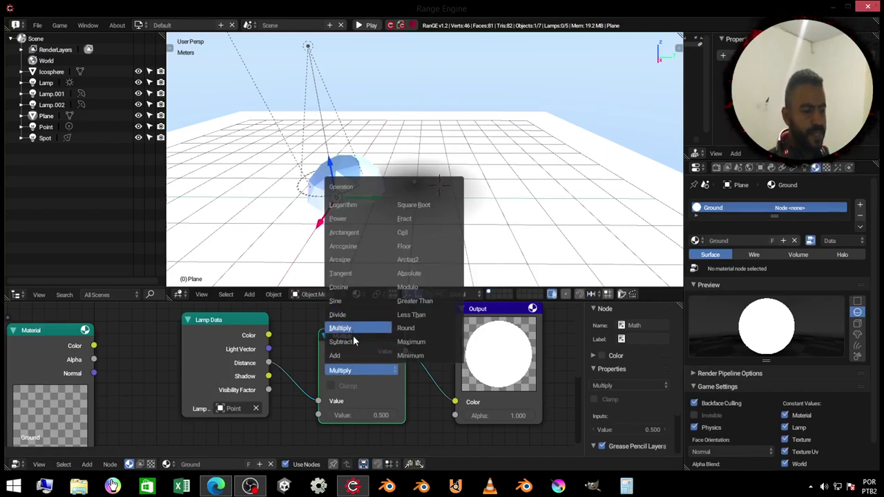
left_click(353, 301)
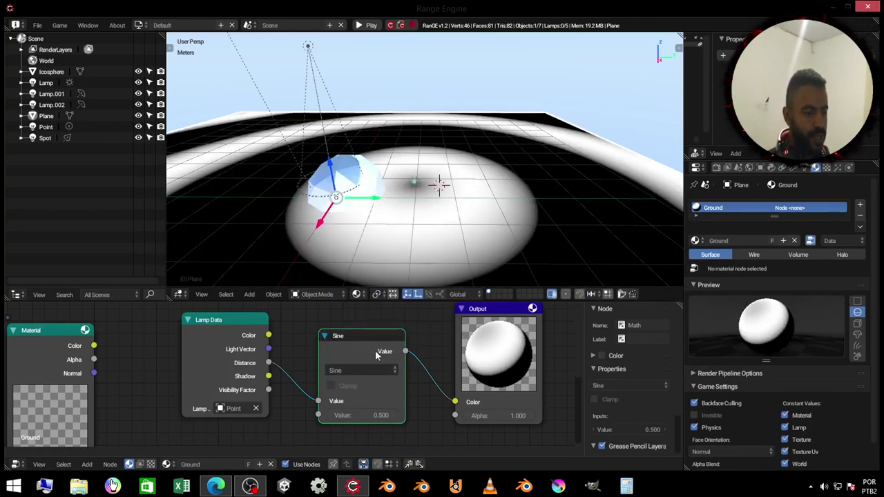
Move the Point lamp to a new spot above the ground and reselect the ground plane
right_click(419, 184)
key("g")
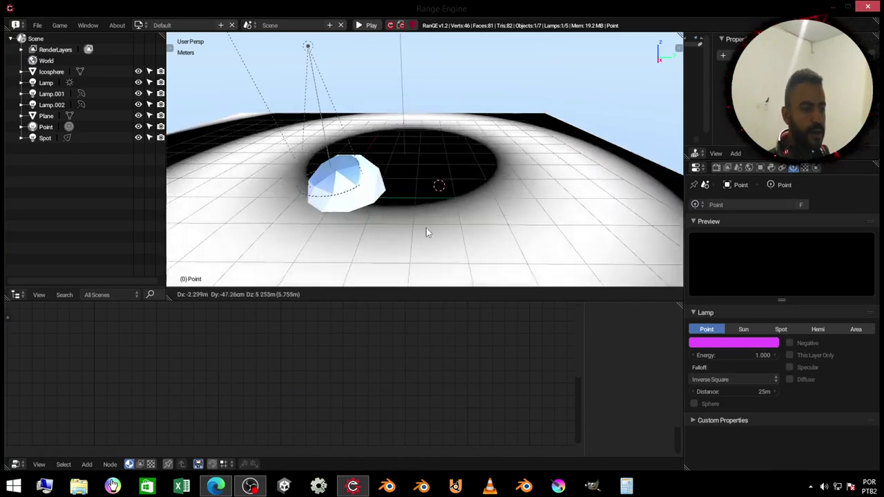
left_click(483, 127)
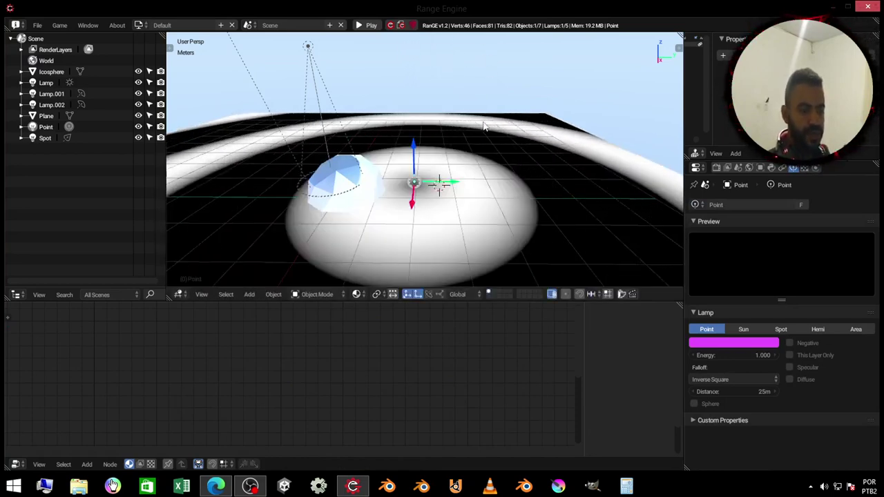
right_click(450, 218)
right_click(413, 185)
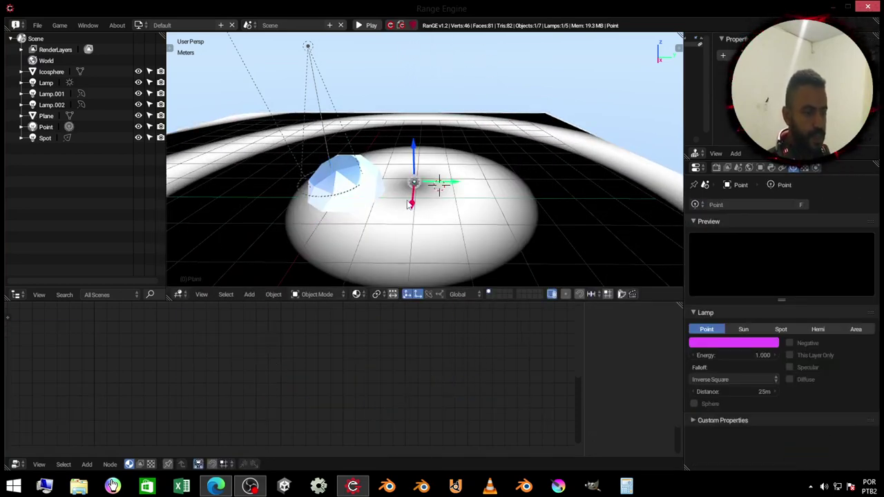
right_click(450, 205)
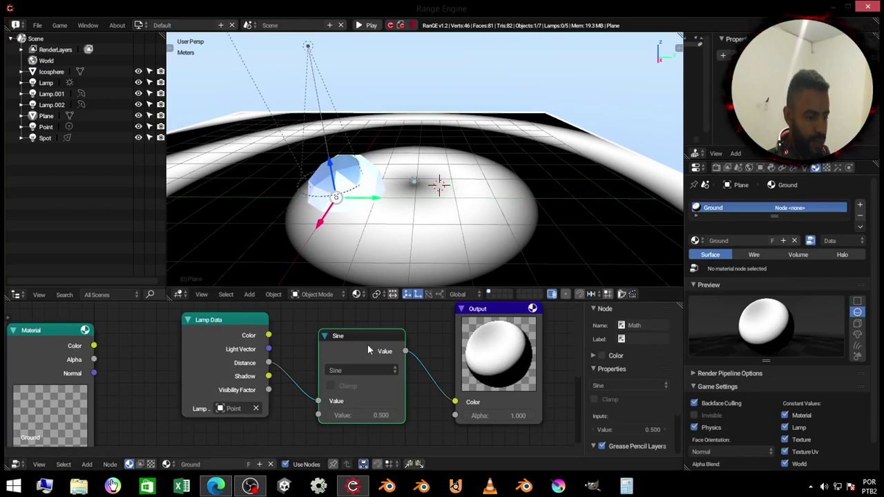
Delete the Sine node and feed Lamp Data Shadow into the Output Color
key("x")
left_click_drag(270, 376, 454, 402)
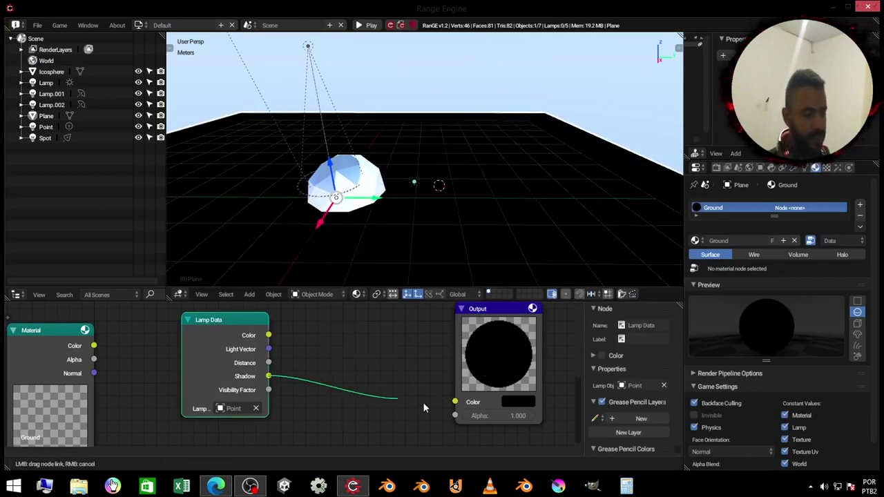
middle_click_drag(428, 206, 411, 193)
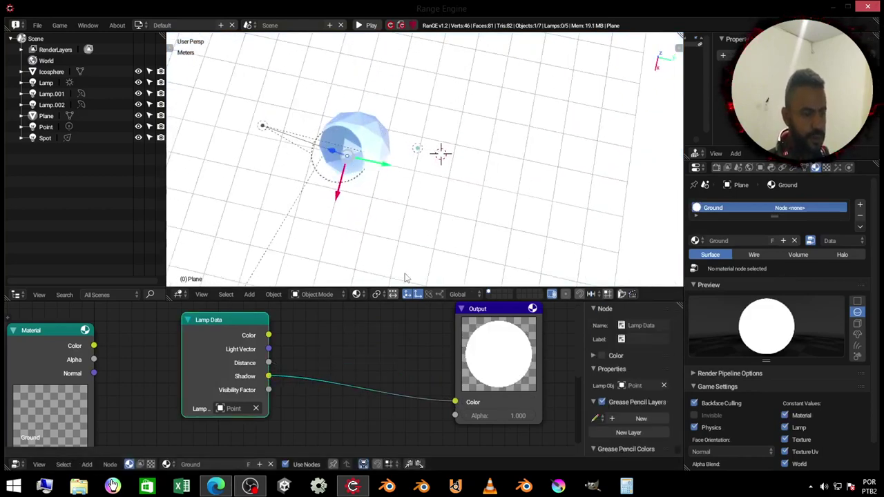
right_click(411, 192)
key("g")
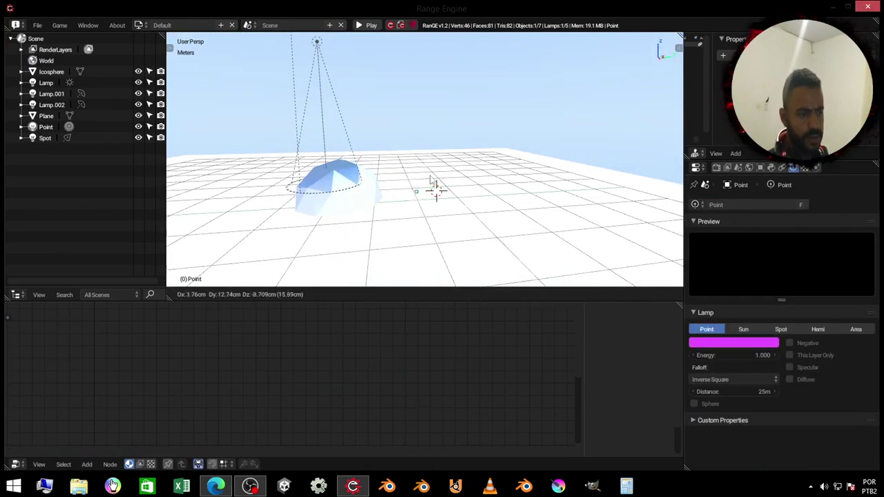
key("Escape")
right_click(387, 228)
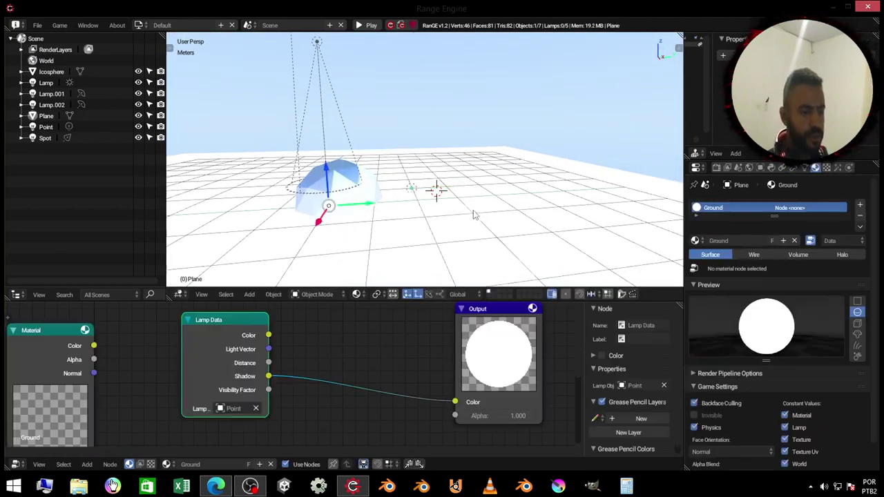
Feed Visibility Factor into the Output Color instead and raise the Point lamp
left_click_drag(268, 390, 454, 401)
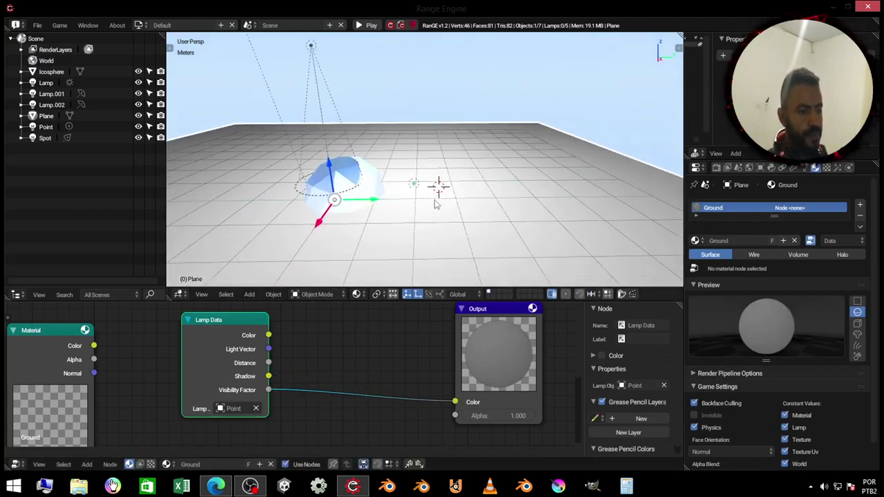
right_click(412, 188)
key("g")
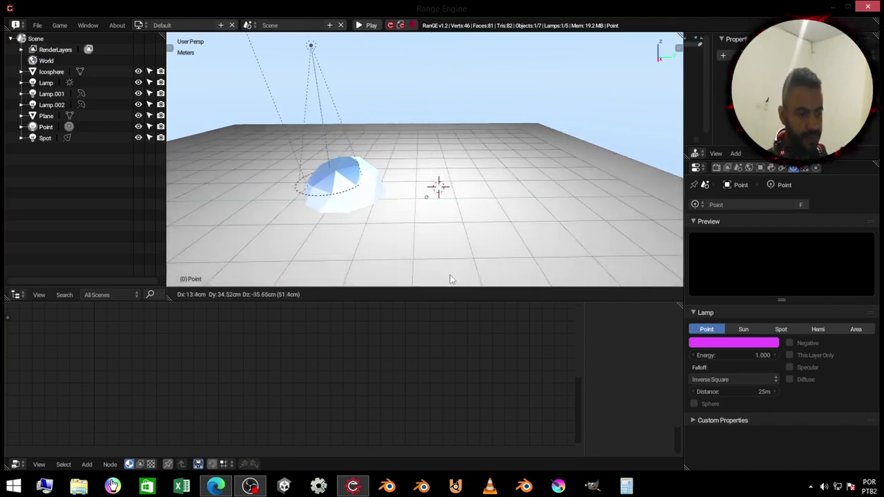
left_click(466, 248)
right_click(541, 221)
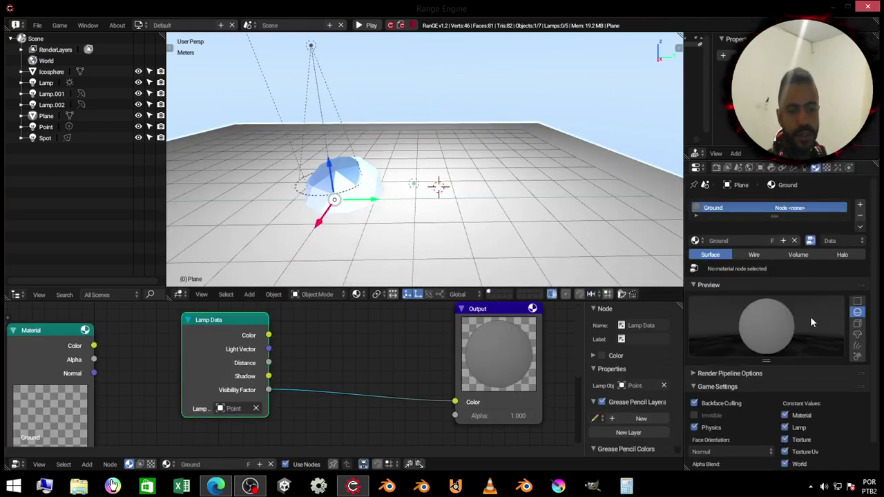
right_click(415, 184)
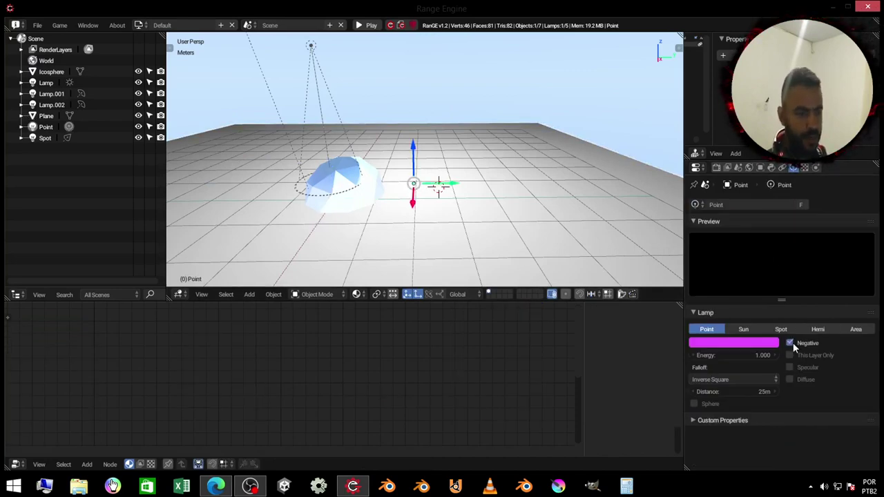
Turn off Use Nodes on the Ground material so the plane shows plain blue
left_click(790, 380)
left_click(790, 380)
right_click(529, 232)
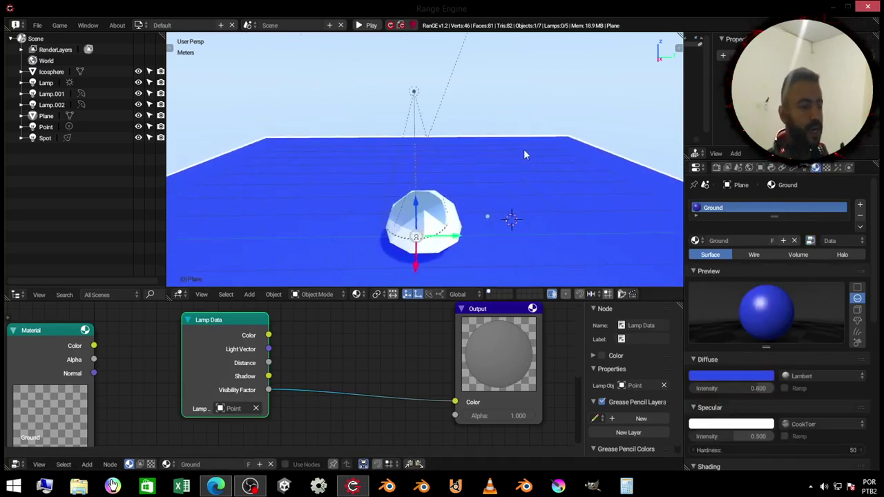
Move the Spot lamp to a new position above the dome
right_click(440, 164)
key("g")
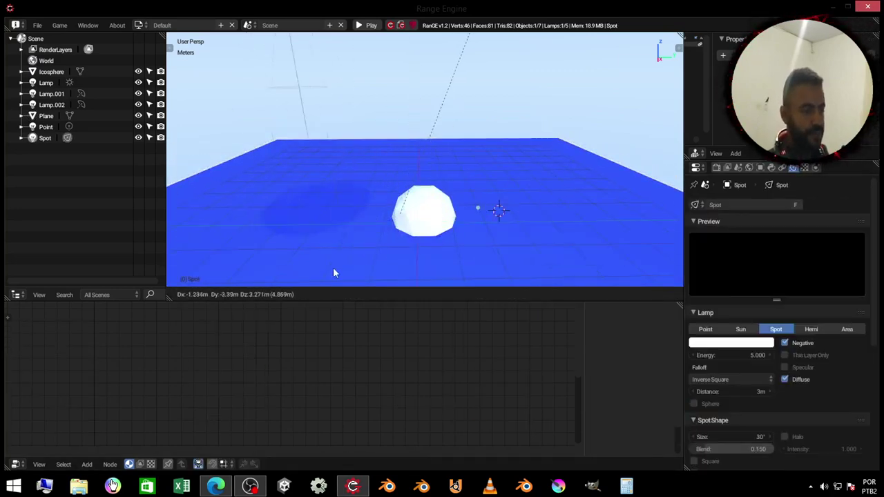
left_click(453, 205)
middle_click_drag(439, 139, 467, 155)
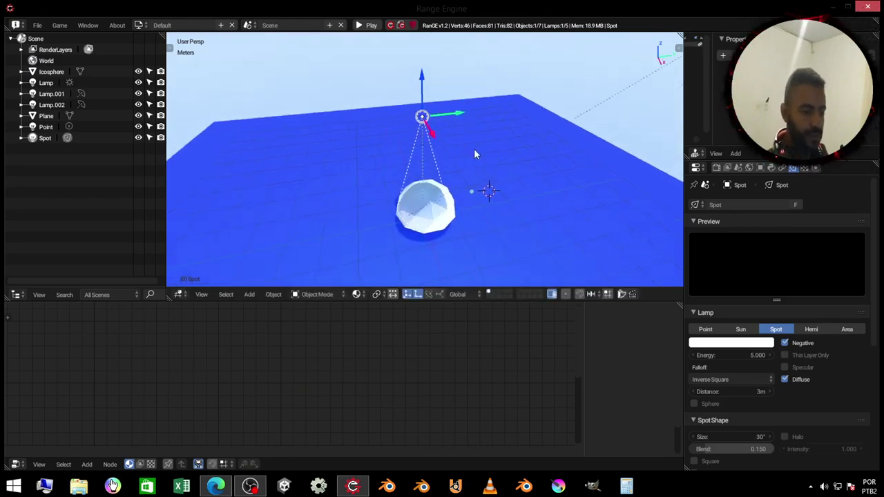
scroll(490, 153, "up", 2)
scroll(490, 152, "up", 2)
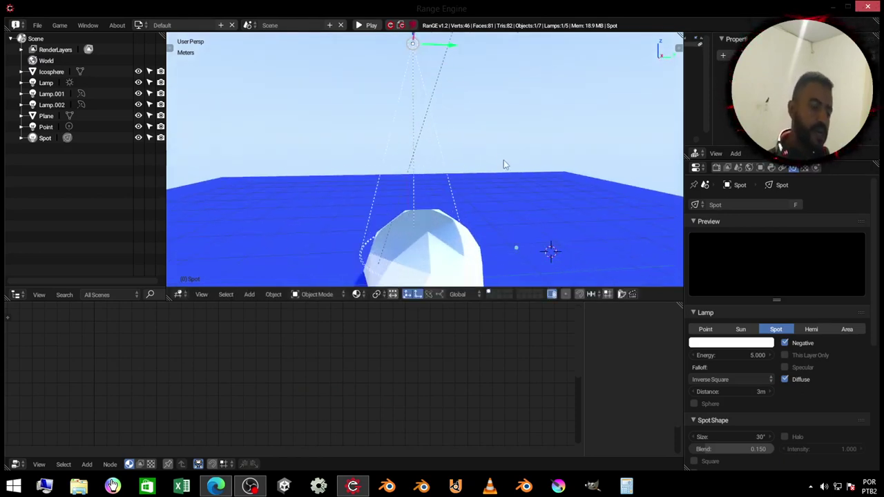
Snap the 3D cursor to the Spot lamp's location
key("shift+a")
key("Escape")
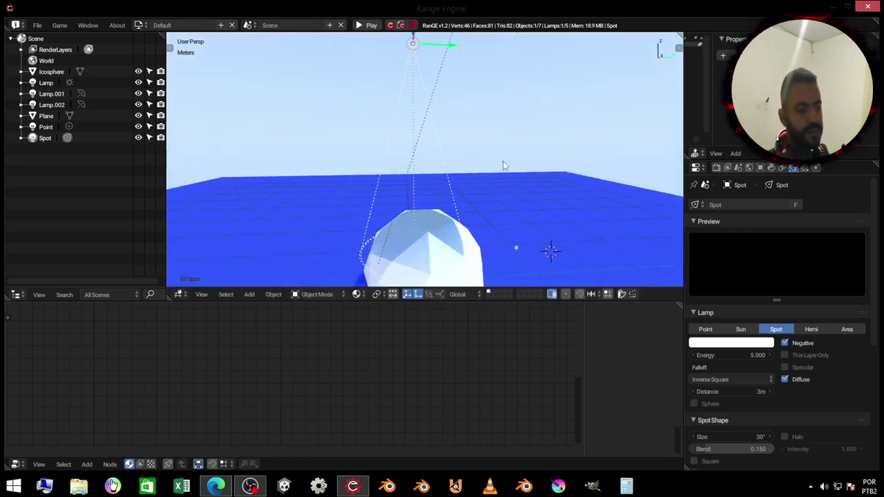
key("shift+s")
left_click(449, 213)
key("shift+a")
Add a cube at the Spot lamp, scale it into a narrow column, and lower it along Z
mouse_move(456, 211)
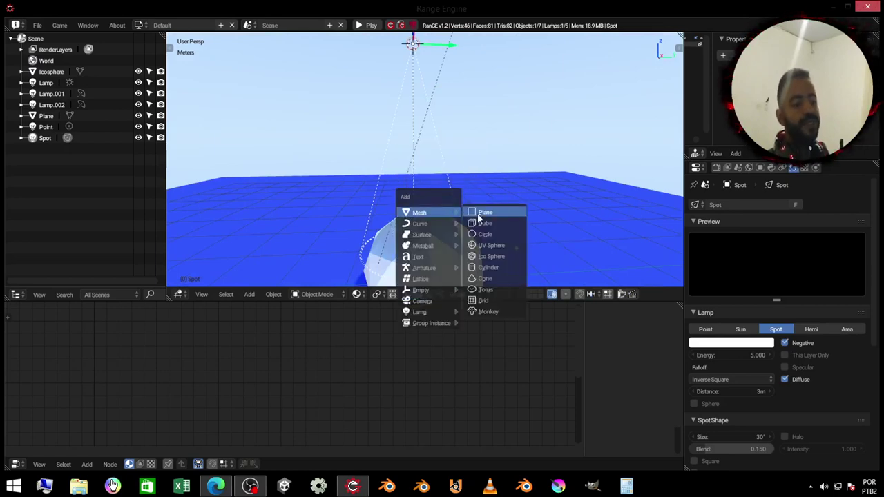
left_click(491, 224)
middle_click_drag(464, 114, 524, 164)
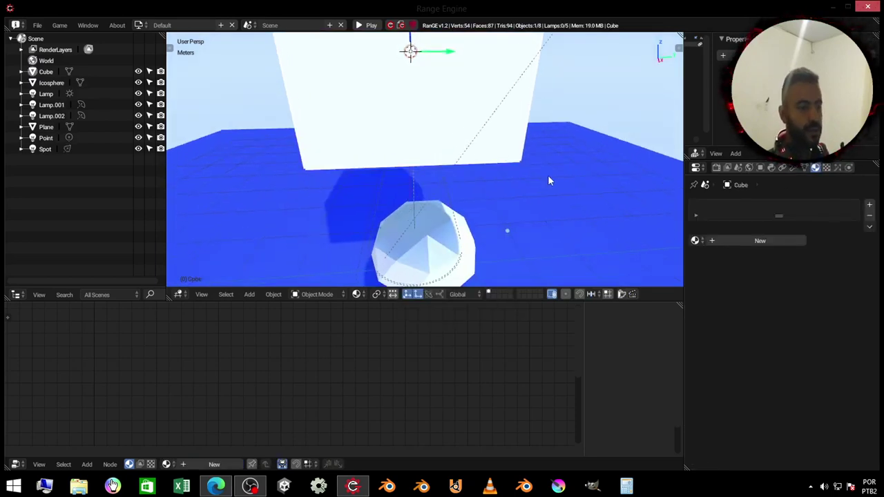
key("s")
key("x")
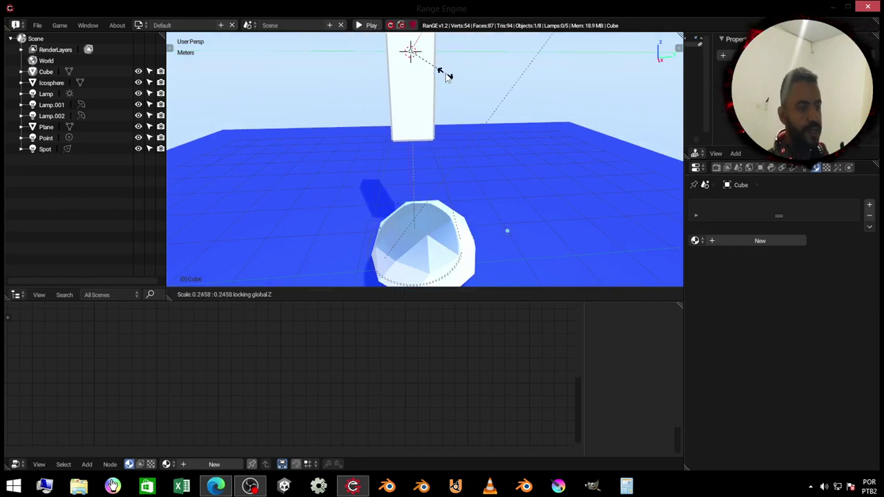
left_click(429, 44)
key("g")
key("z")
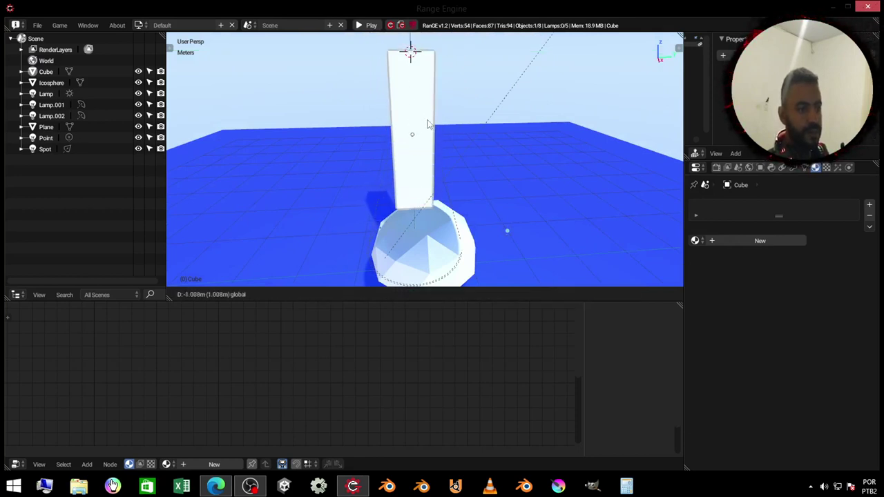
left_click(438, 126)
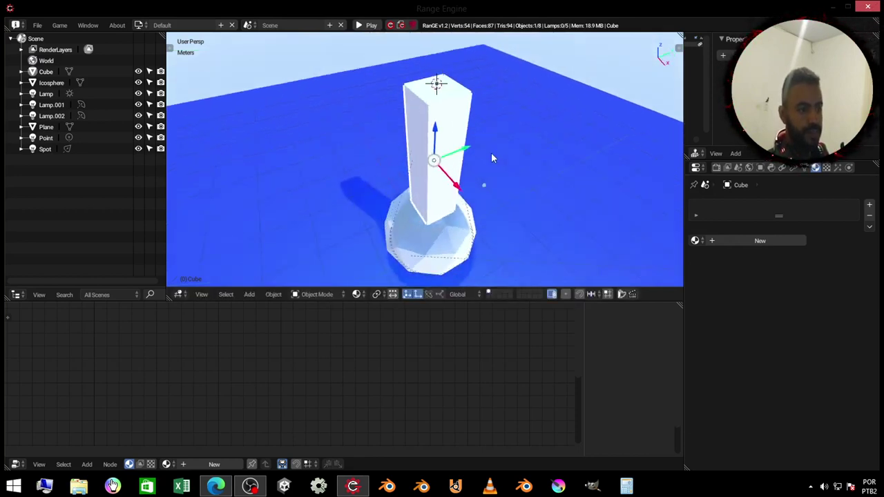
Delete the Icosphere
middle_click_drag(494, 154, 468, 254)
left_click(468, 252)
key("Delete")
Parent the Spot lamp to the pillar and test that it follows when moved
middle_click_drag(552, 210, 475, 200)
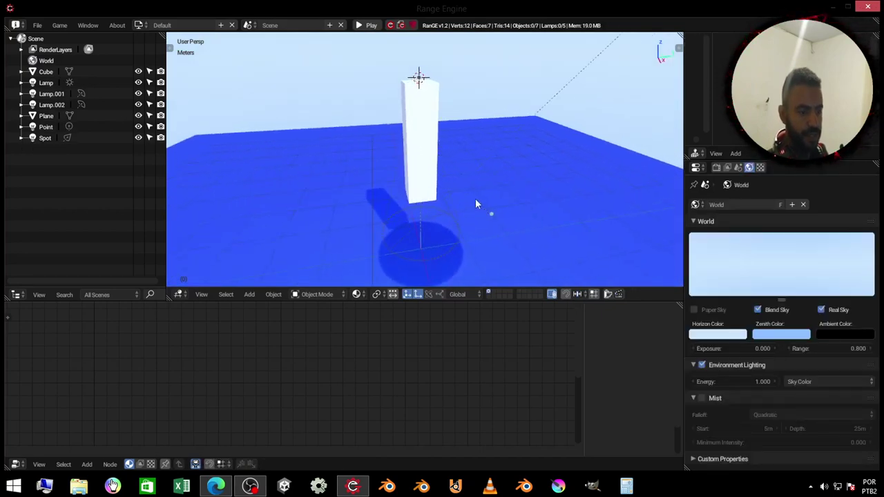
left_click(419, 78)
left_click(422, 112)
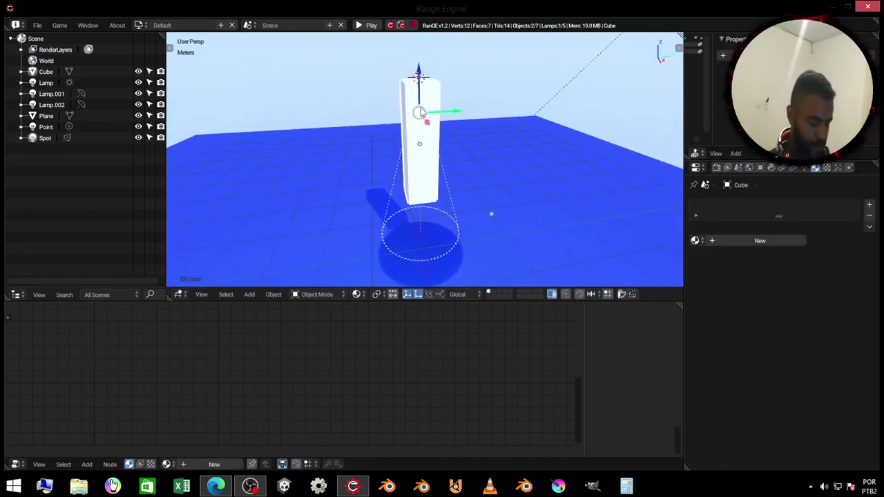
key("x")
left_click(419, 131)
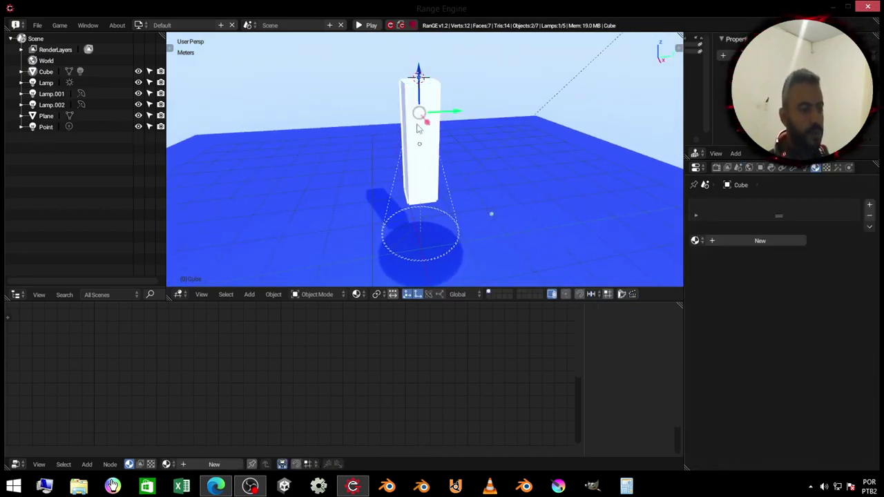
key("g")
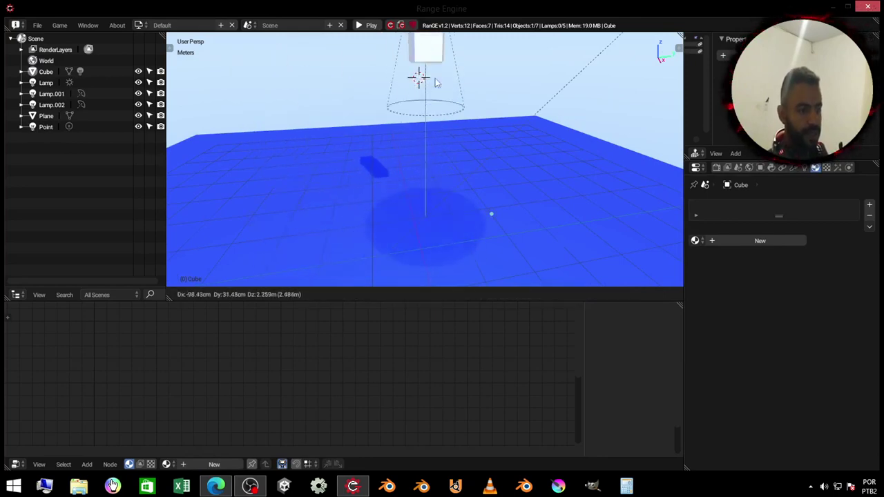
key("Escape")
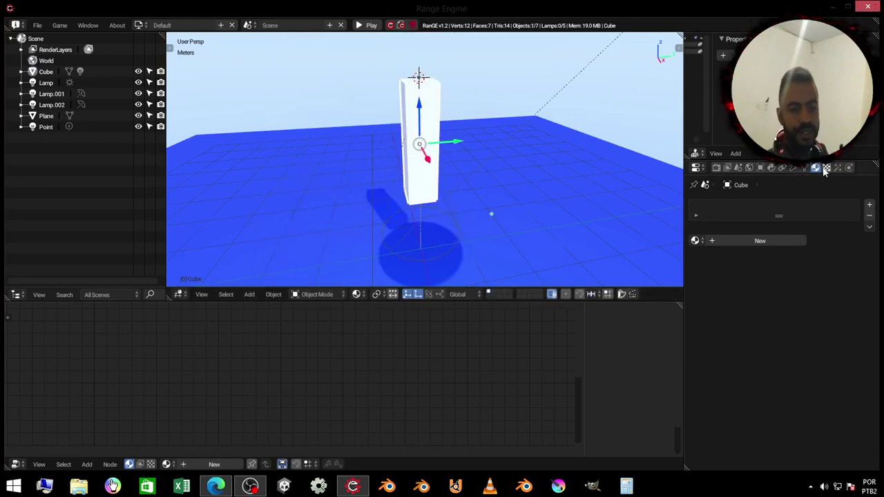
Give the pillar a new material with shadow casting and receiving turned off
left_click(758, 242)
scroll(777, 313, "down", 8)
scroll(777, 314, "down", 3)
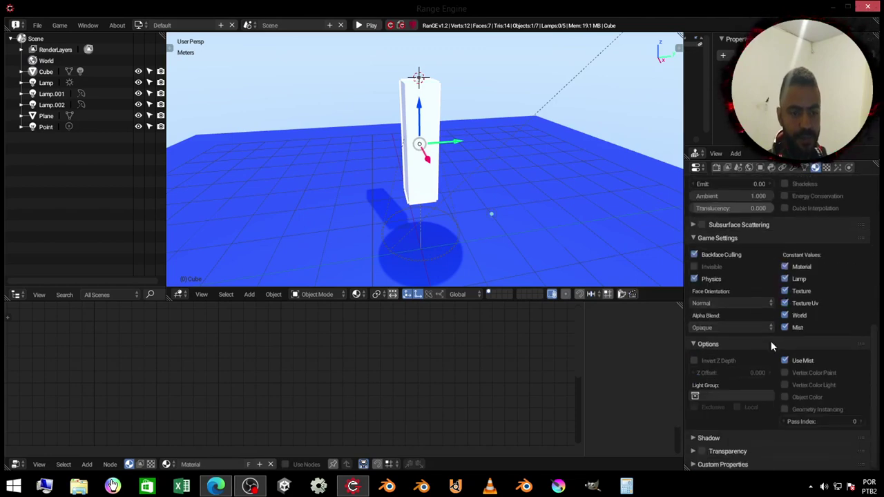
left_click(735, 437)
scroll(736, 437, "down", 2)
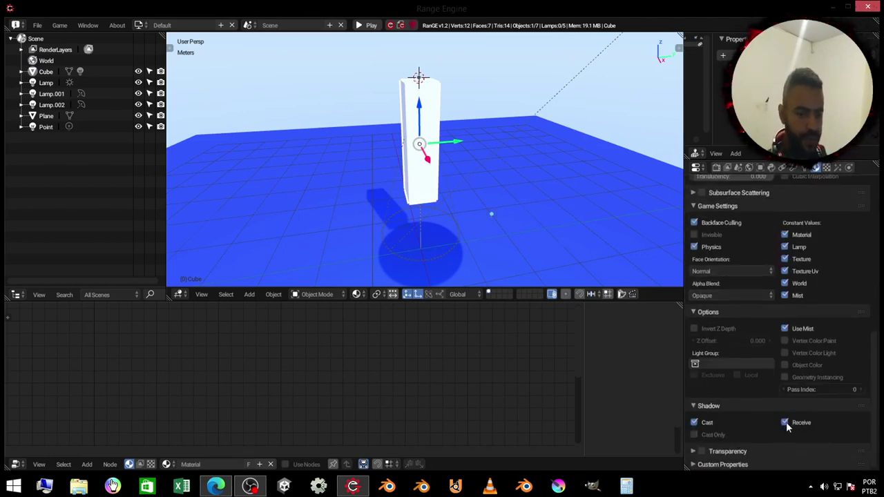
left_click(704, 427)
Raise the pillar vertically above the blue ground
key("g")
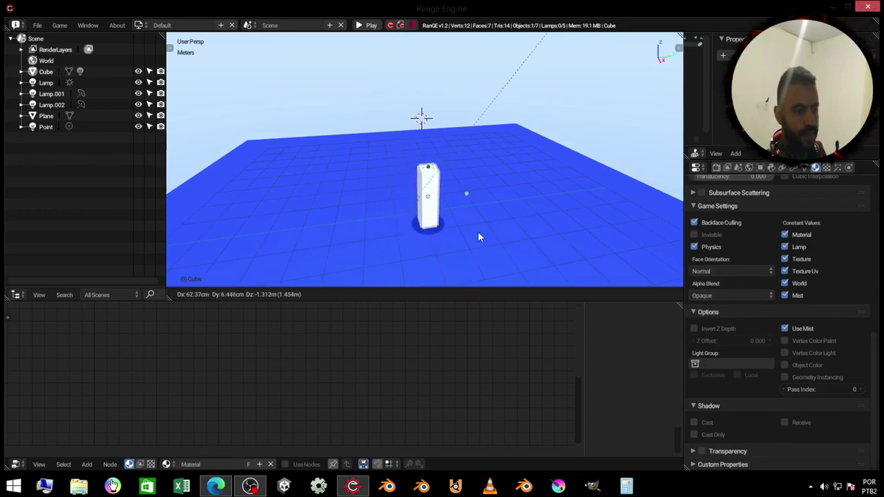
key("z")
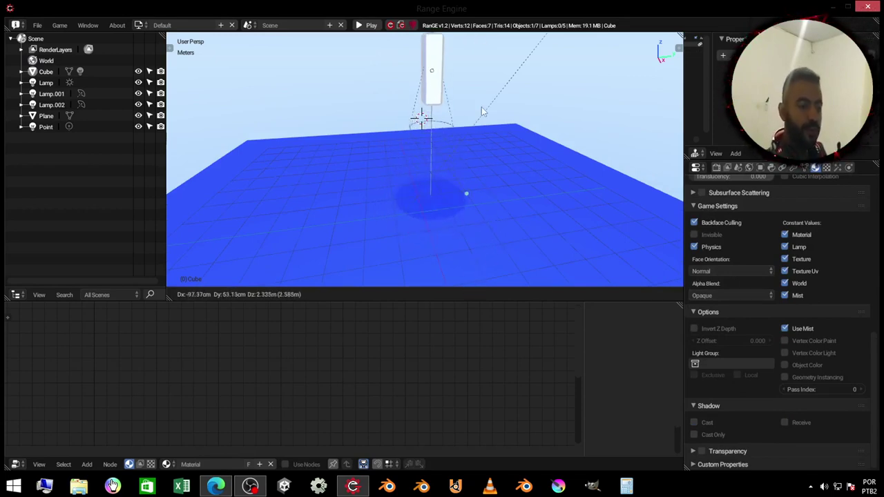
left_click(492, 256)
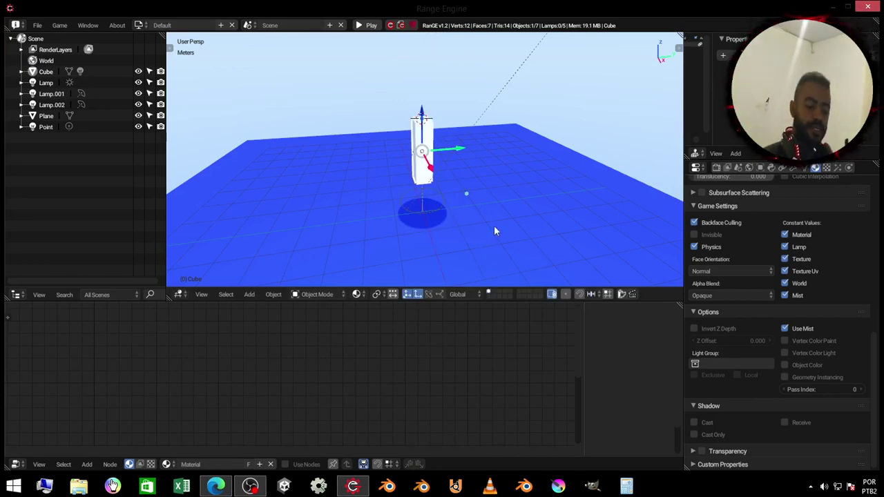